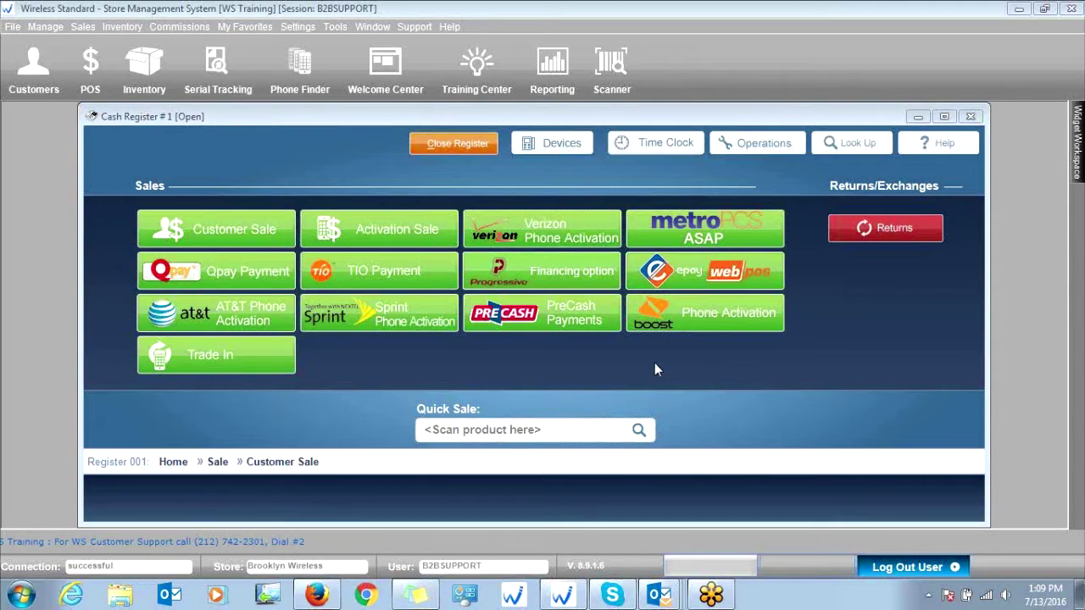
- Close all Outlook windows and return to Cash Register #1's sales screen
click(526, 432)
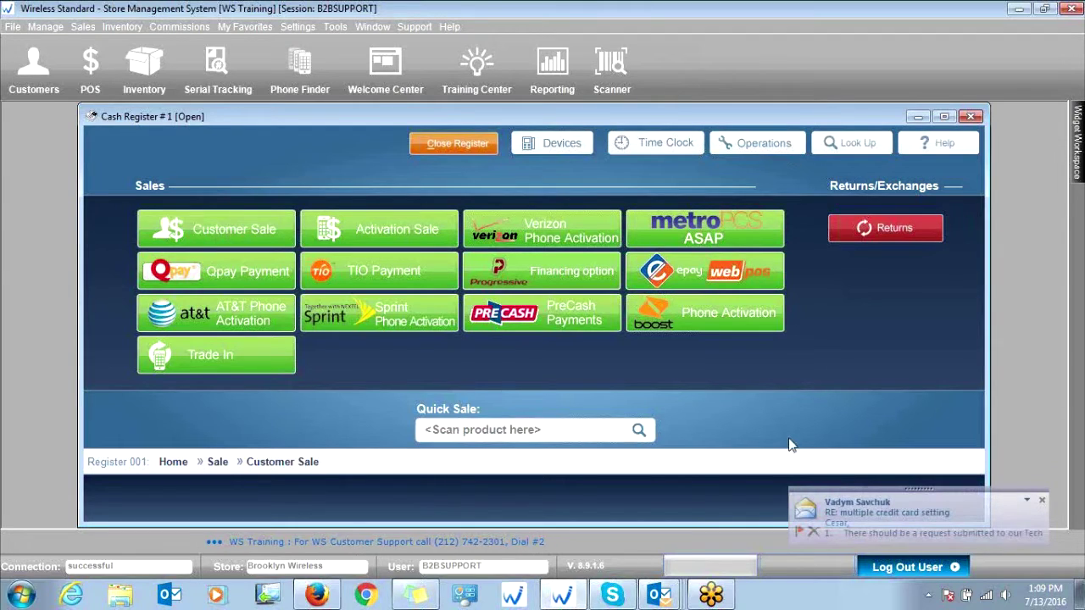
right_click(658, 595)
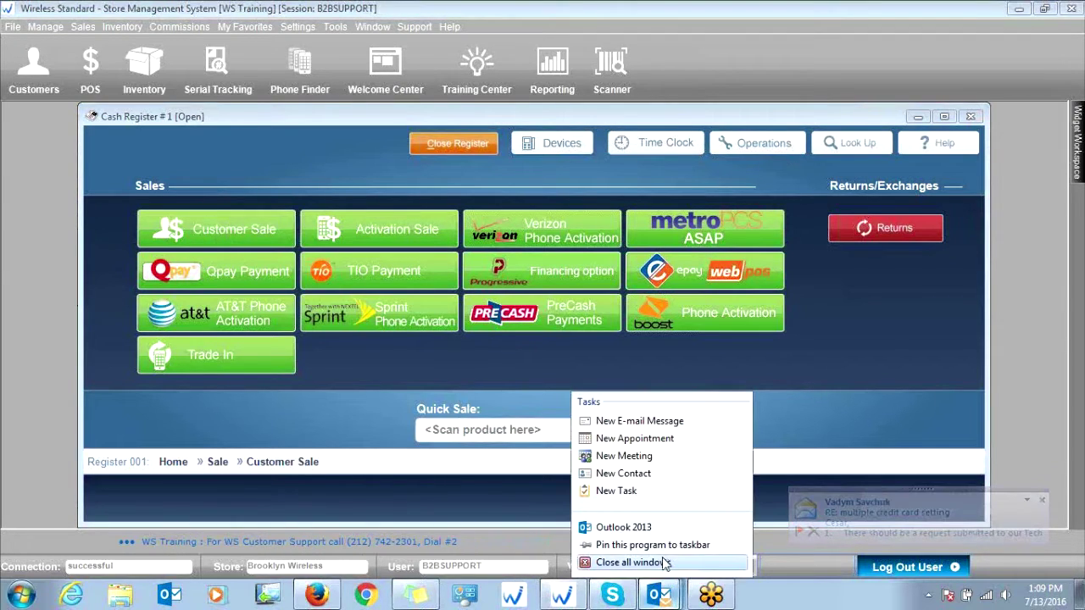
click(663, 562)
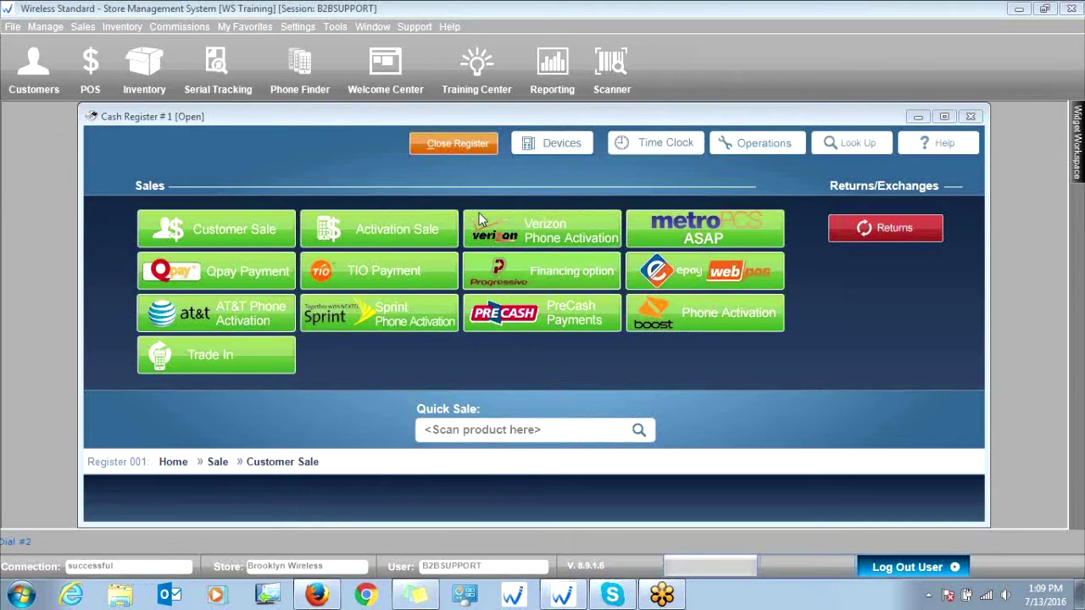
click(202, 227)
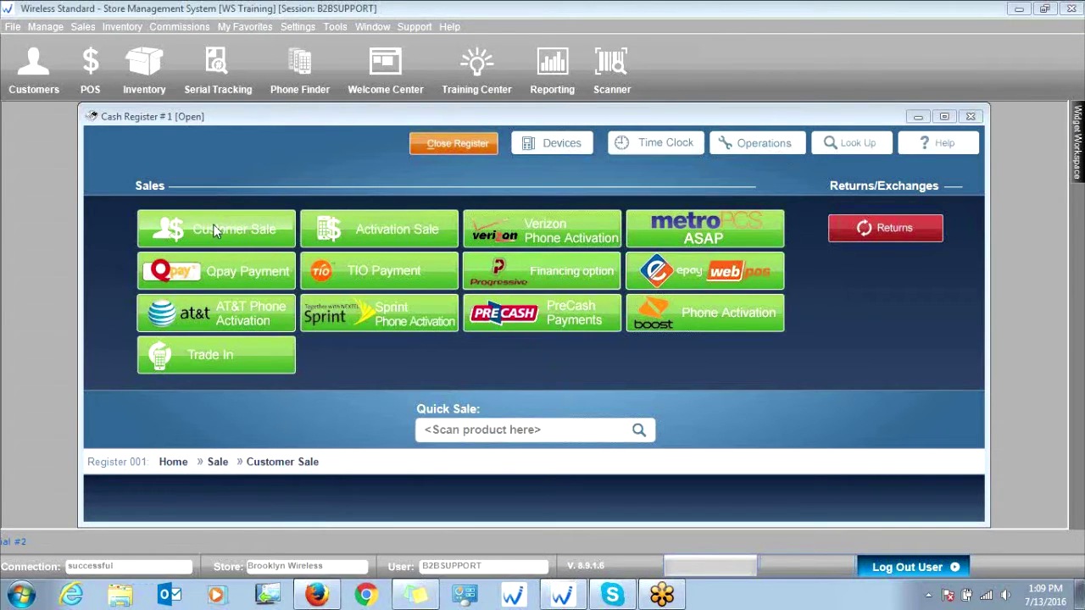
- Begin a customer sale and open a New Customer form on the General tab
click(360, 311)
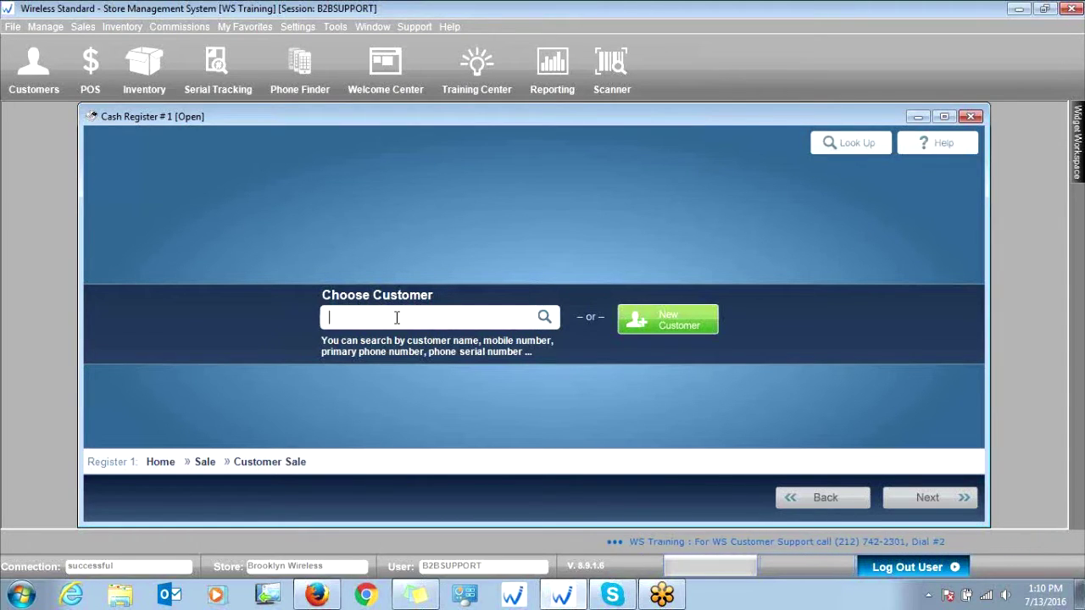
click(677, 317)
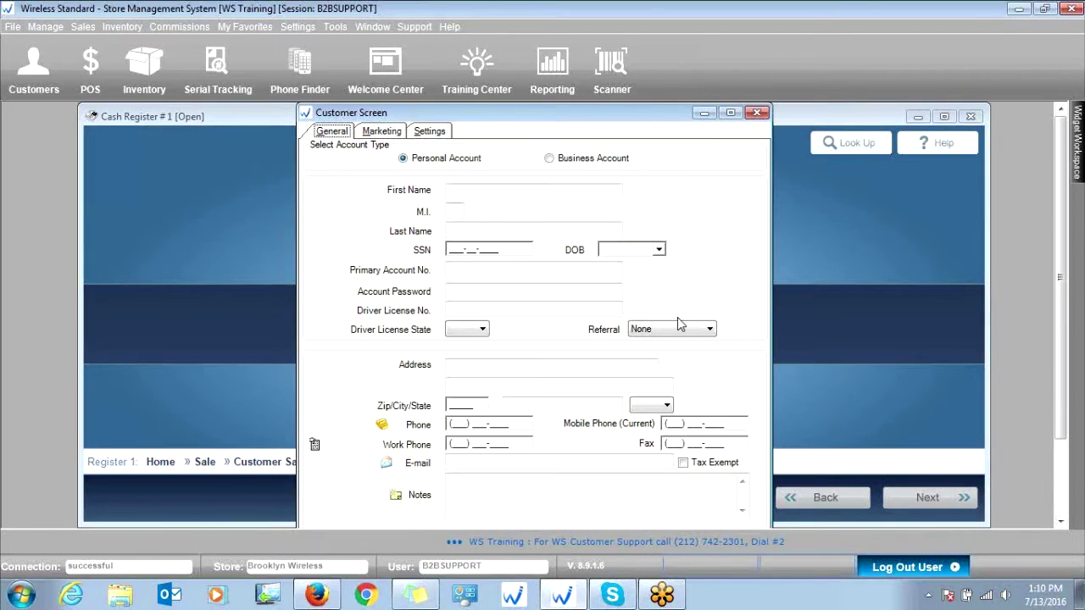
click(492, 190)
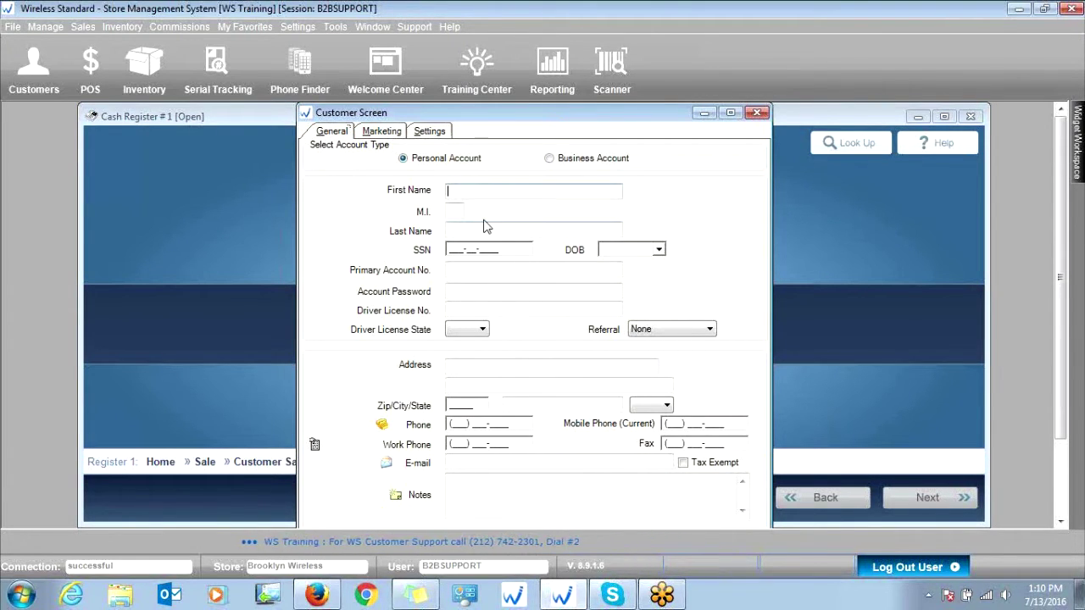
click(485, 228)
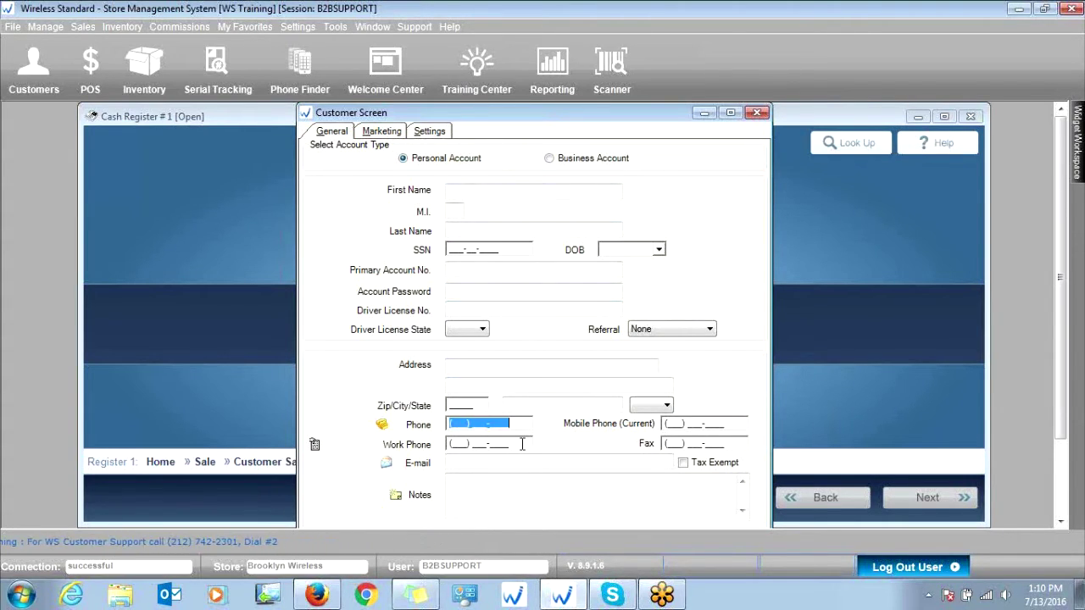
click(469, 191)
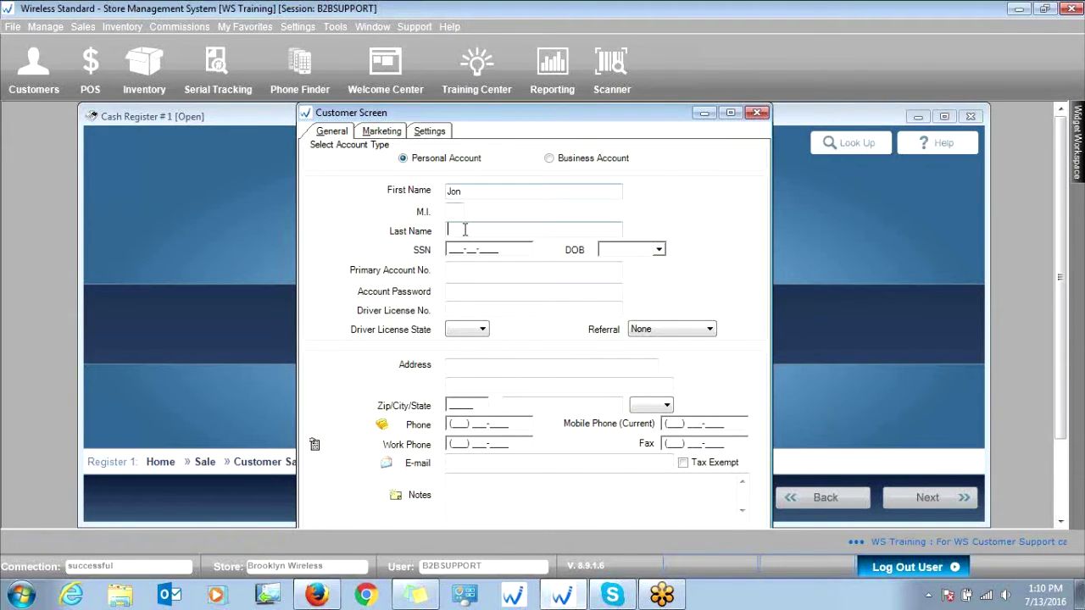
- Fill in the new customer's first name, last name and phone number
text(Doe)
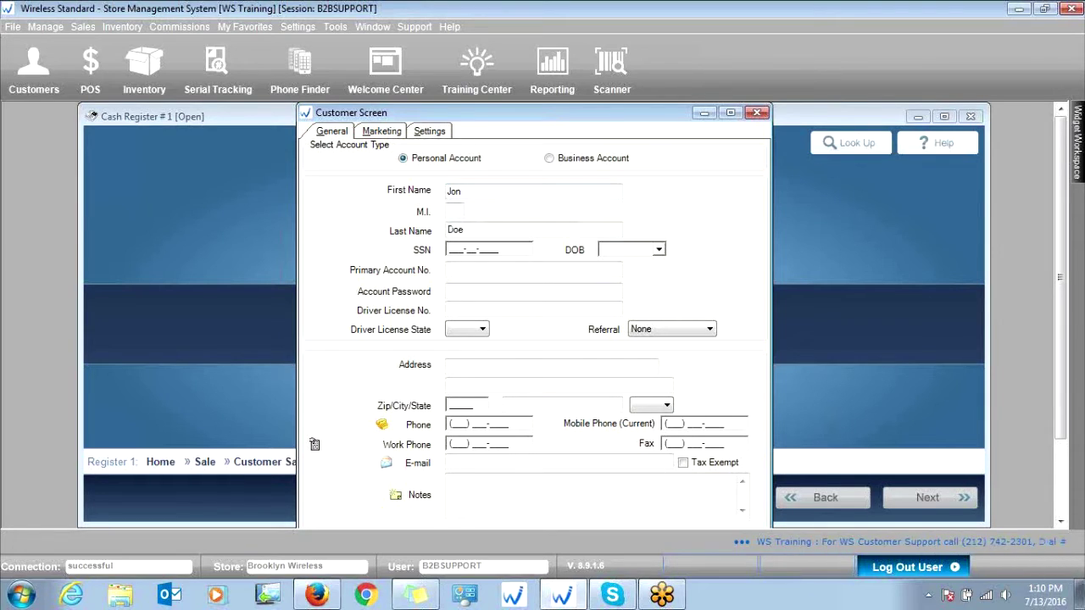
click(462, 192)
text(1)
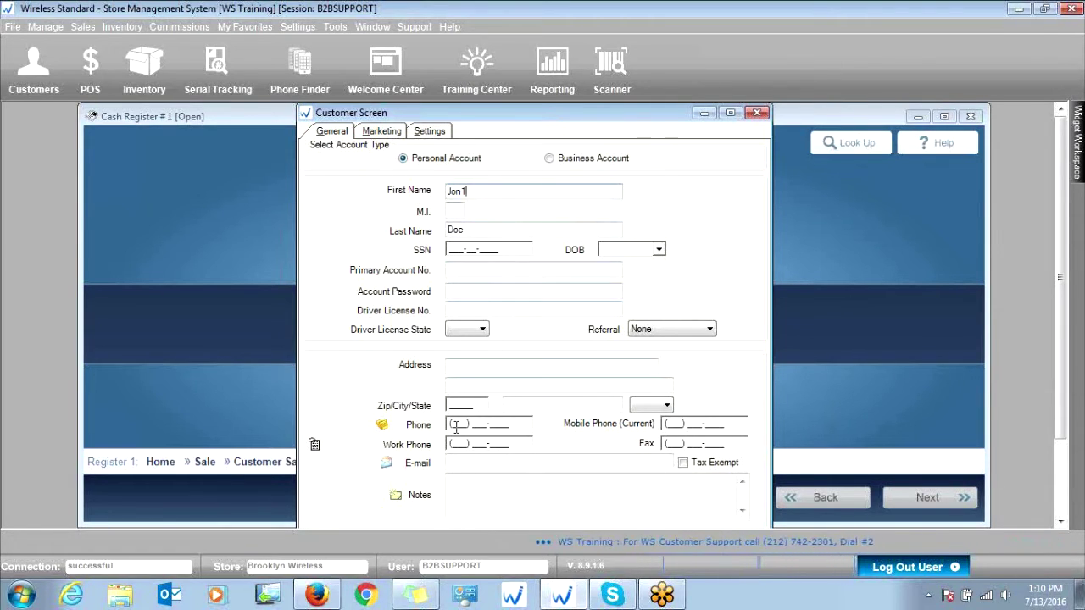
click(450, 423)
drag(450, 424, 510, 423)
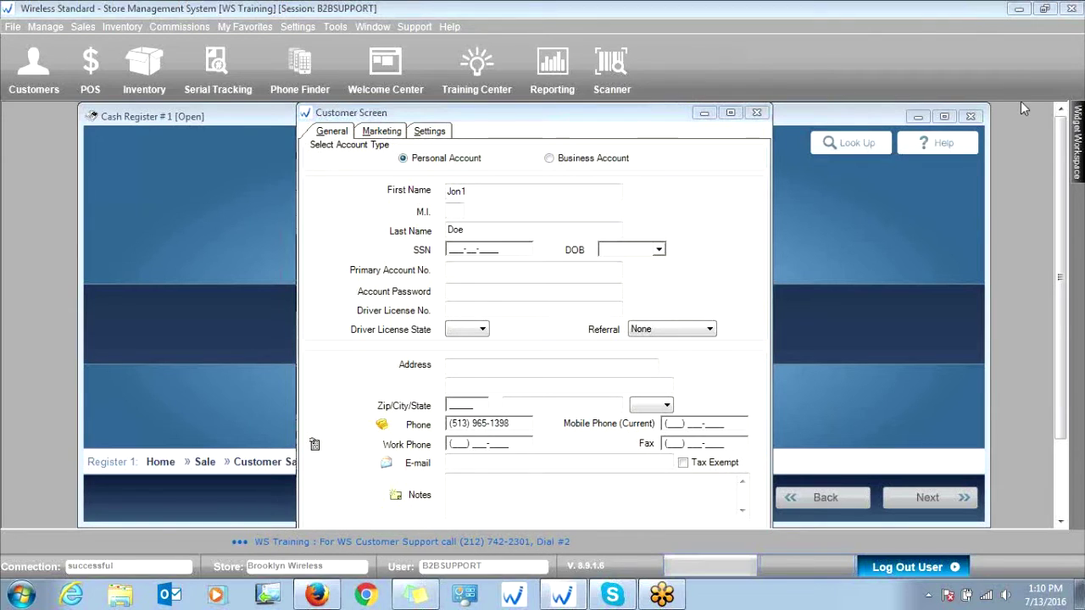
- Float the Widget Workspace panel, then re-dock it along the window's right side
drag(1062, 241, 1064, 264)
scroll(740, 331, down, 1)
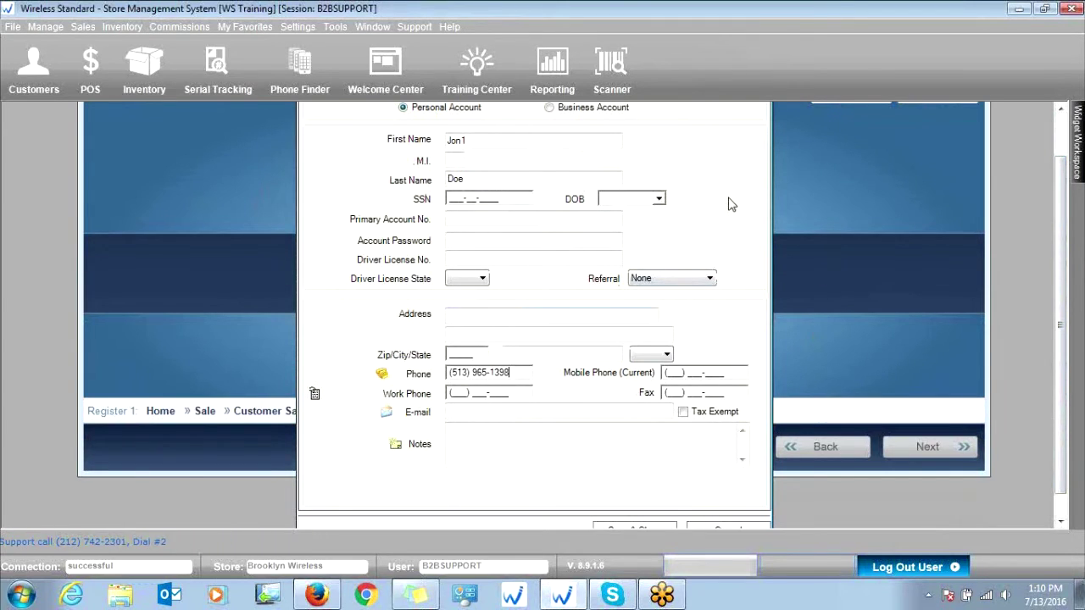
scroll(700, 189, up, 2)
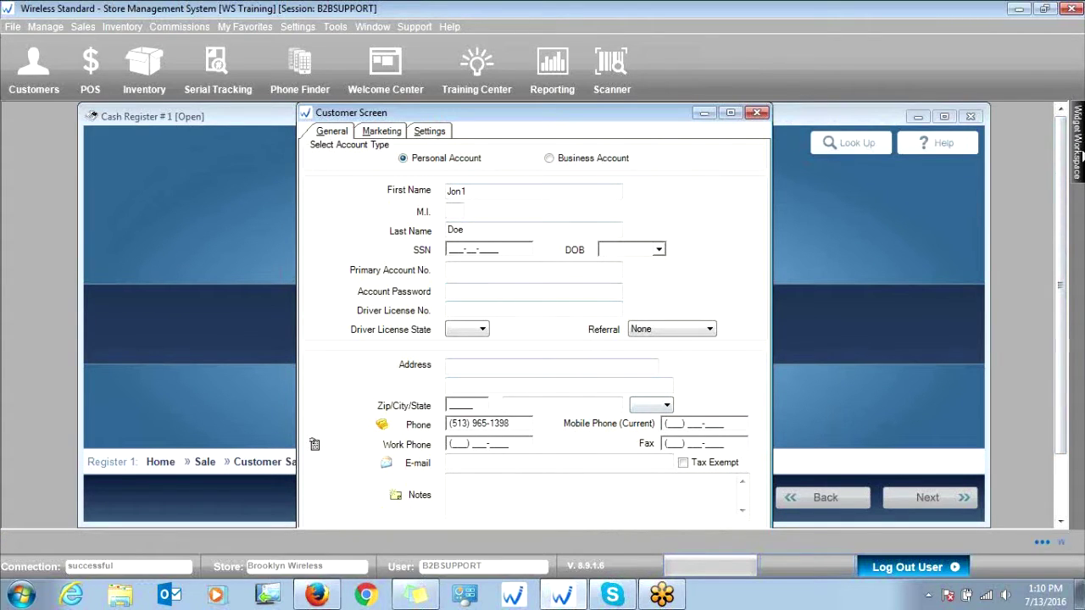
mouse_move(1062, 188)
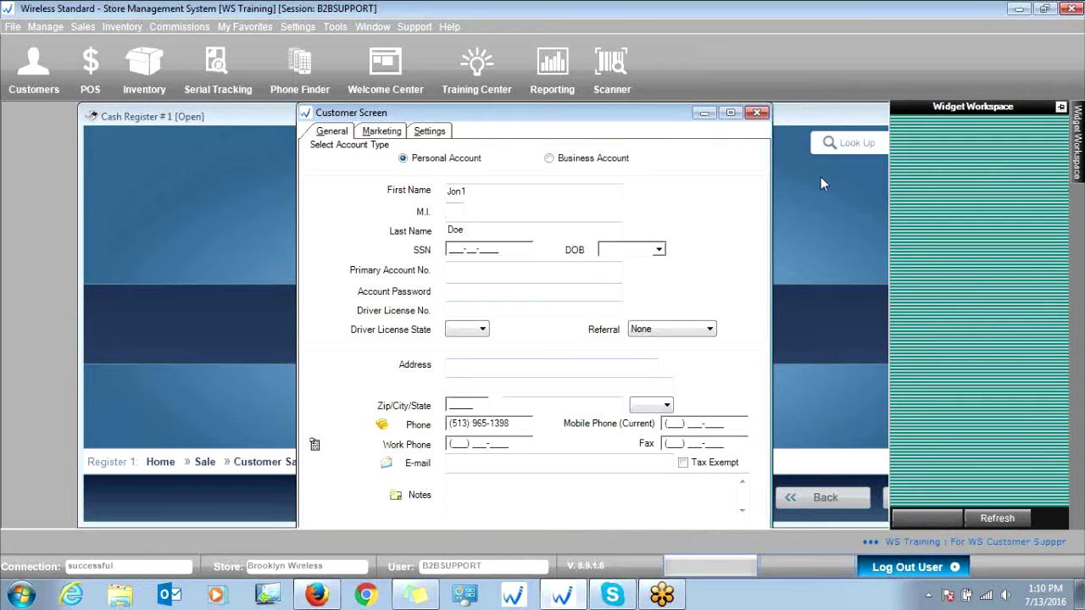
click(1061, 108)
drag(1075, 137, 1075, 194)
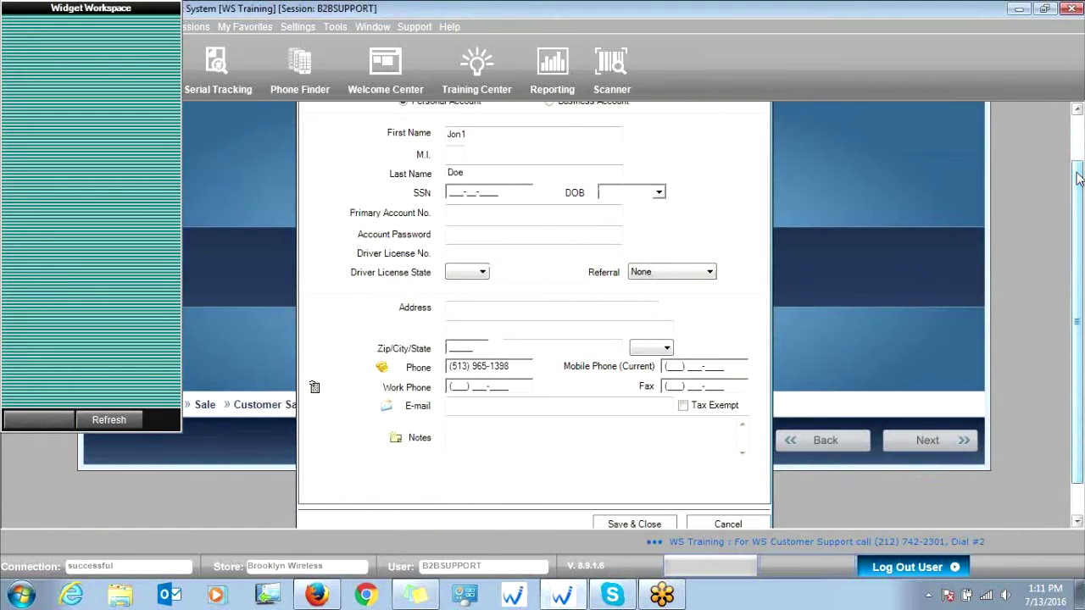
click(127, 7)
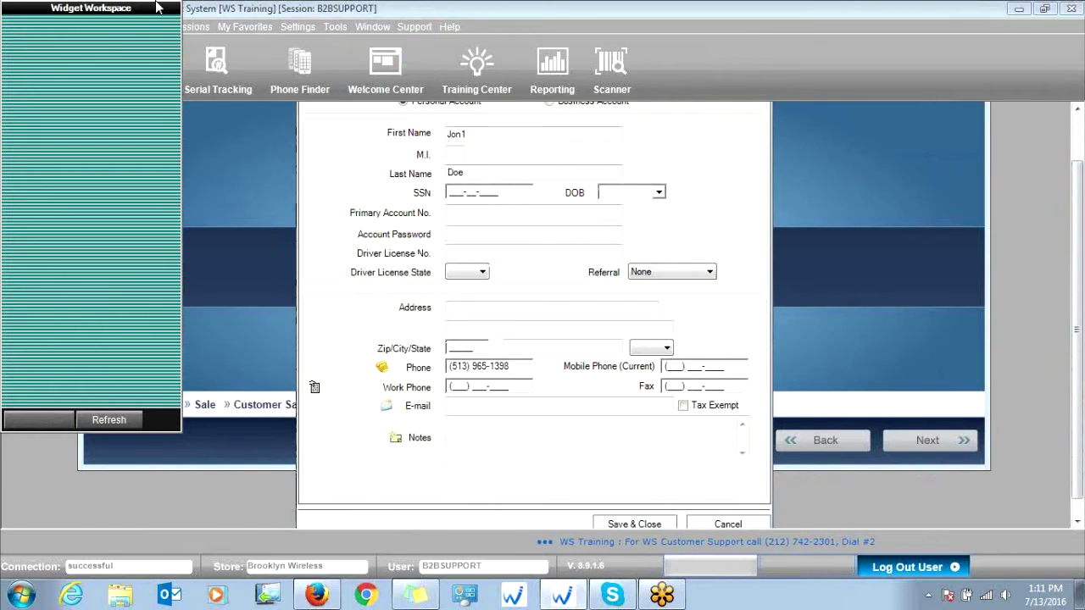
double_click(127, 7)
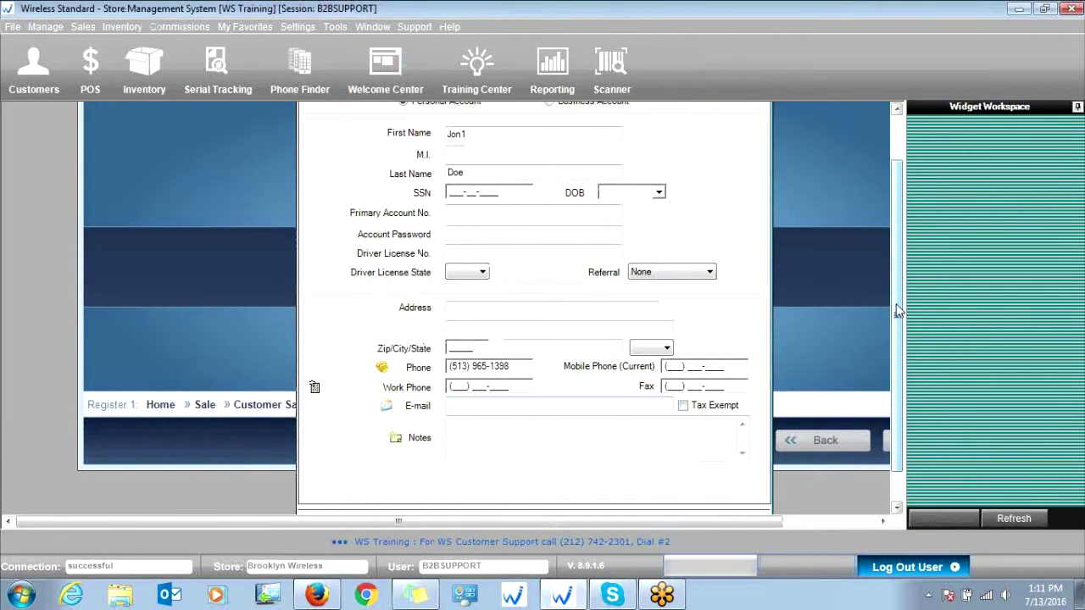
drag(895, 307, 896, 339)
- Save the customer as a new account despite the similar match and confirm its creation
click(663, 485)
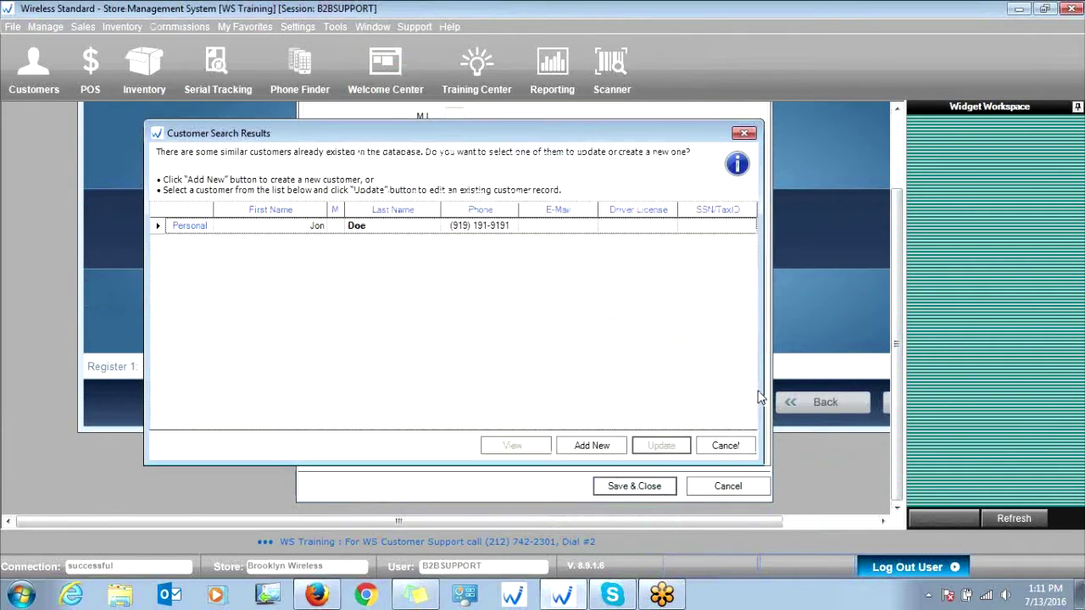
click(403, 227)
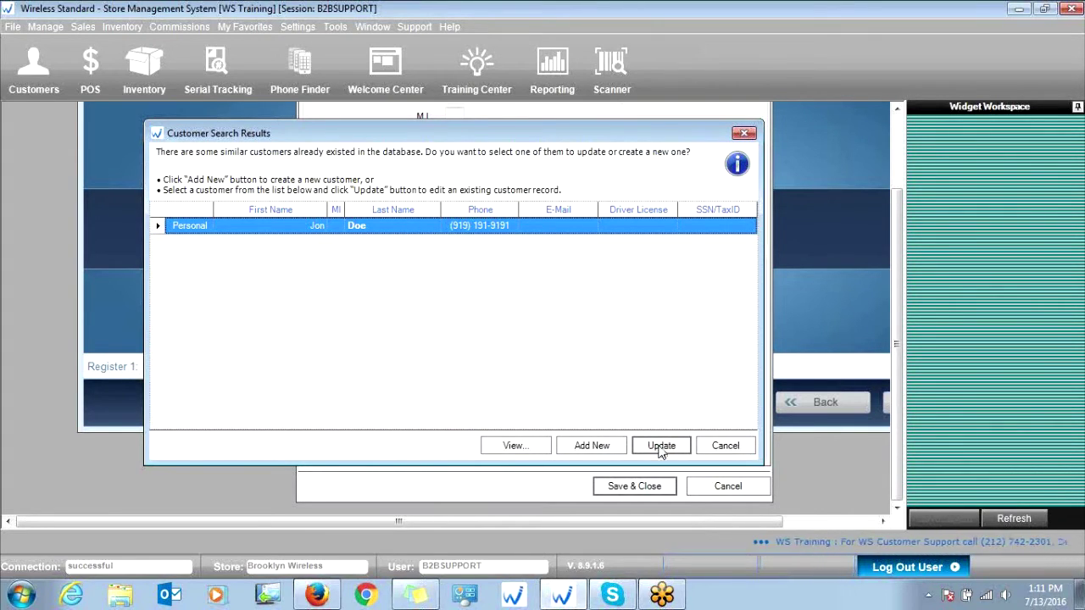
click(591, 445)
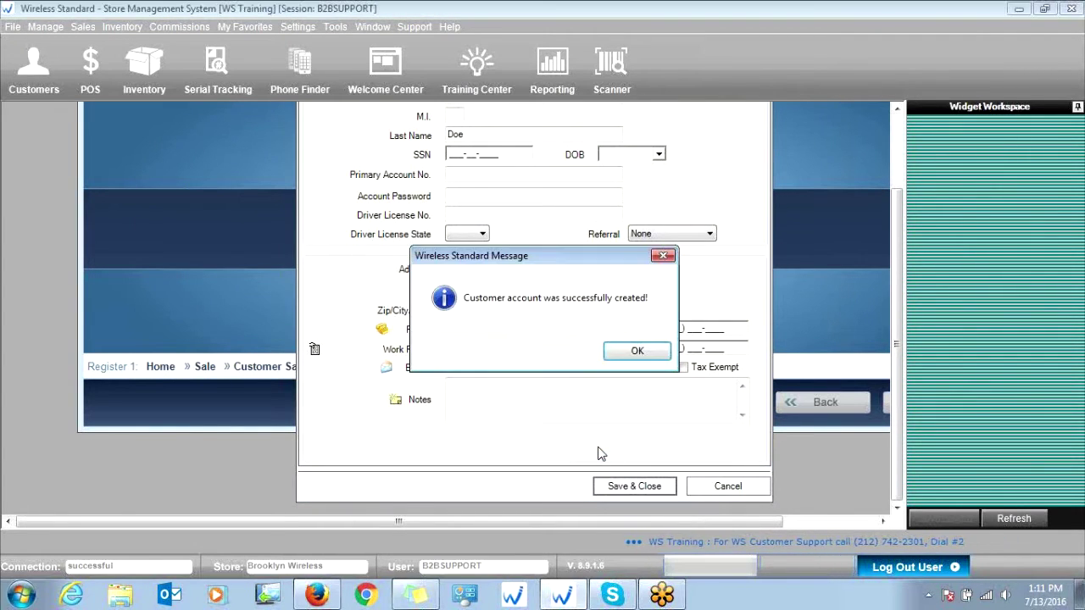
click(637, 351)
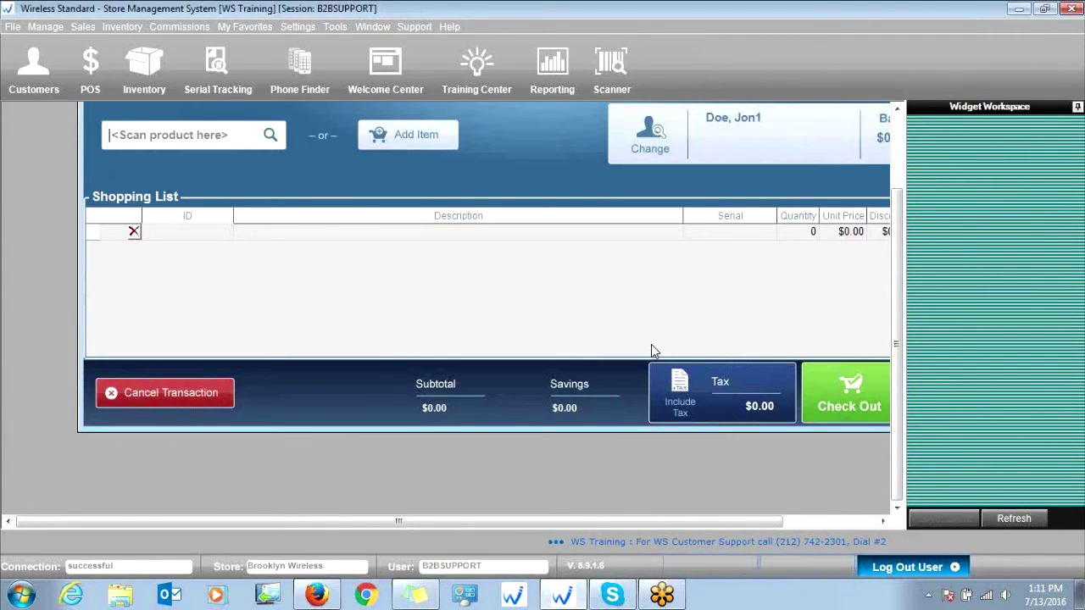
- Shift the Cash Register window left and bring up the Select a Product list
scroll(900, 209, up, 1)
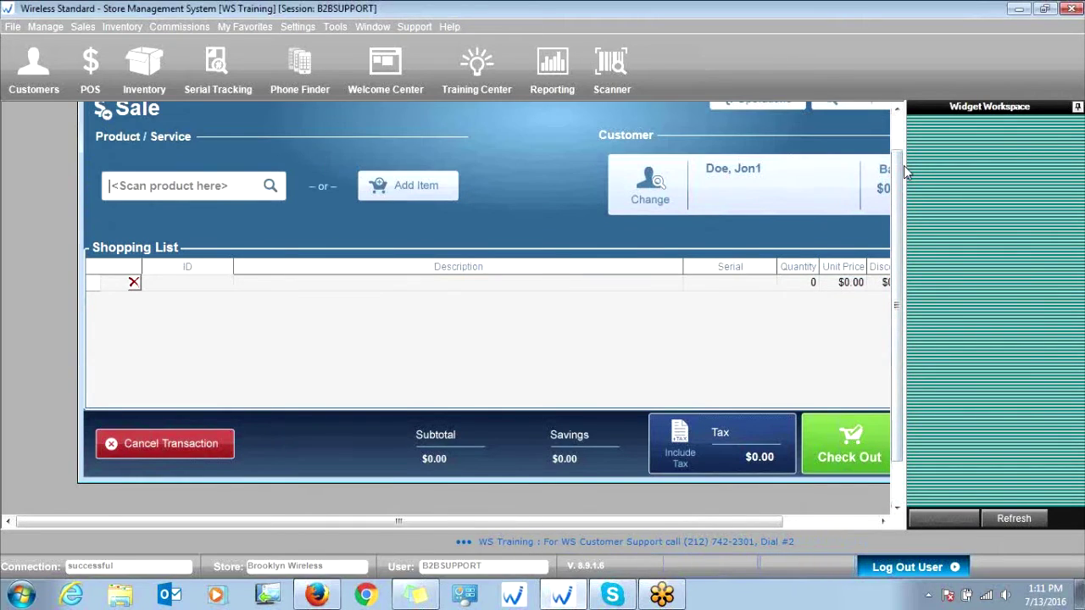
scroll(901, 172, up, 1)
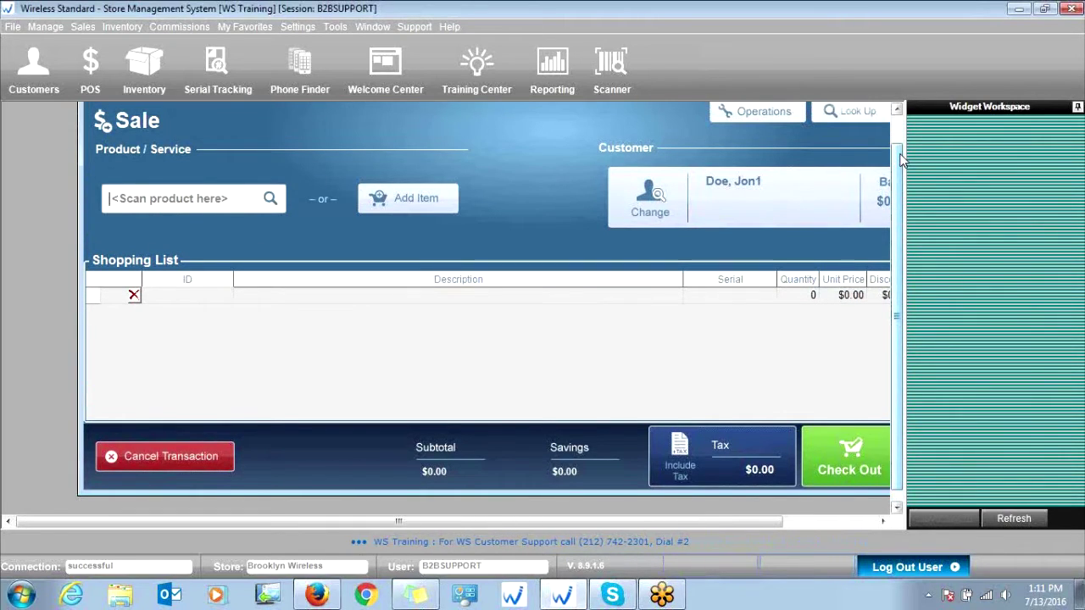
drag(754, 115, 689, 127)
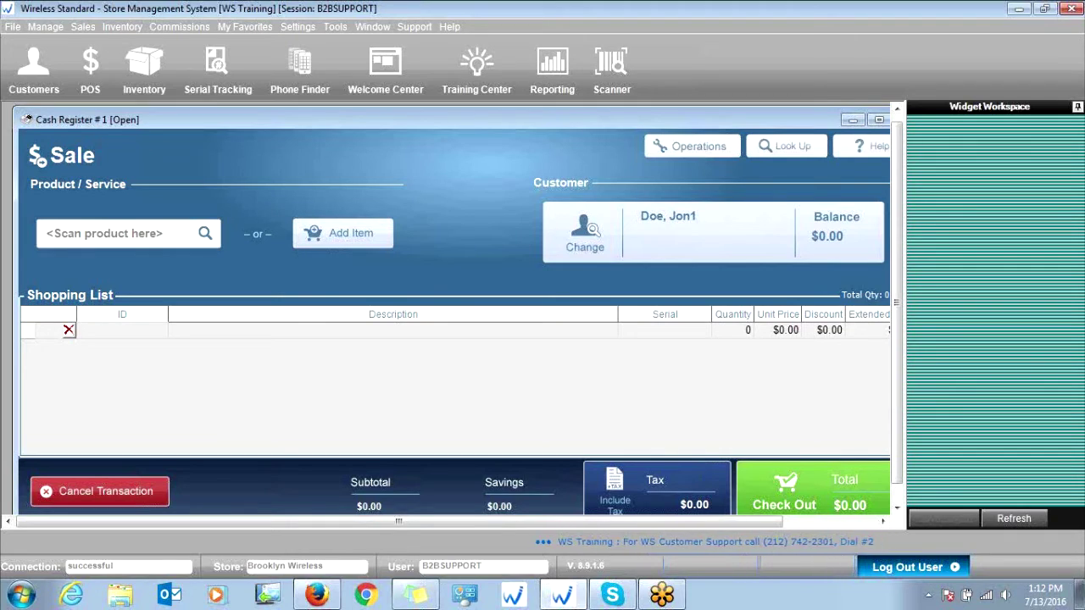
key(Return)
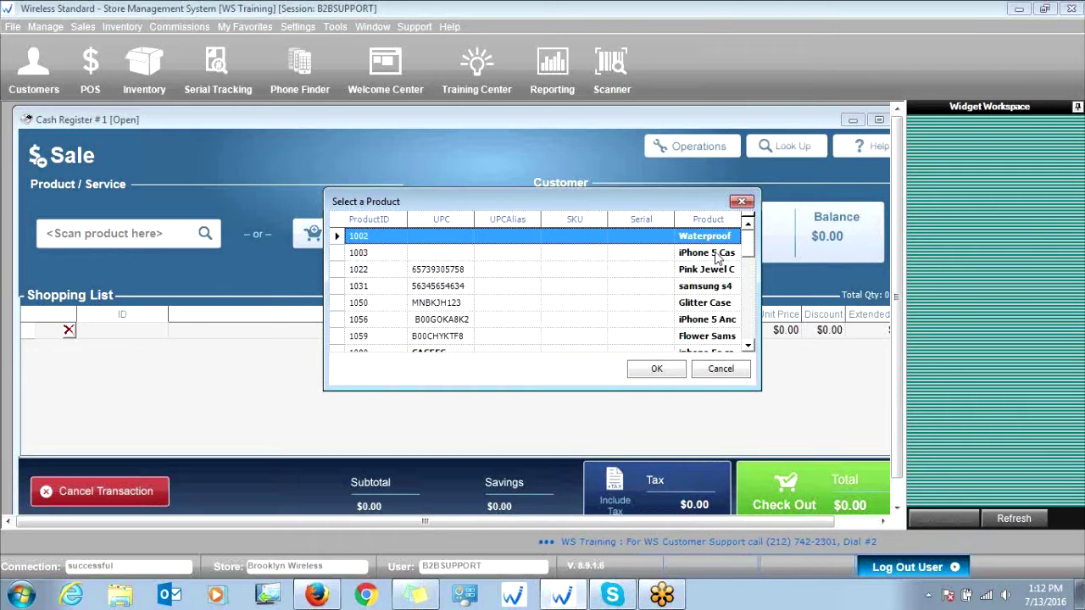
- Add product 1003 iPhone 5 Case-Michael Kors to the sale, bringing the total to $48.88
drag(759, 239, 807, 242)
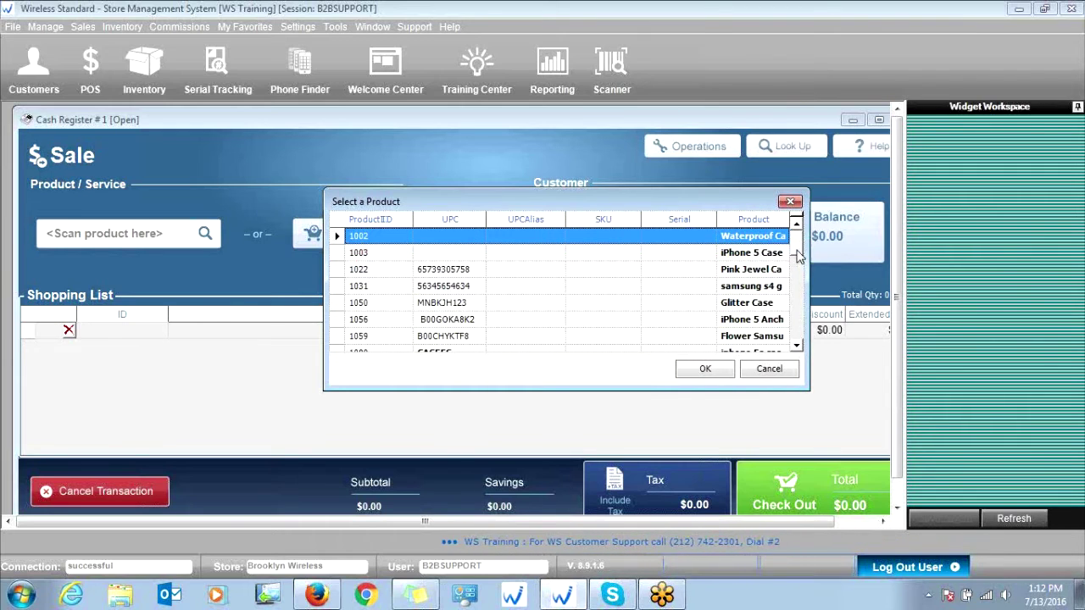
click(773, 253)
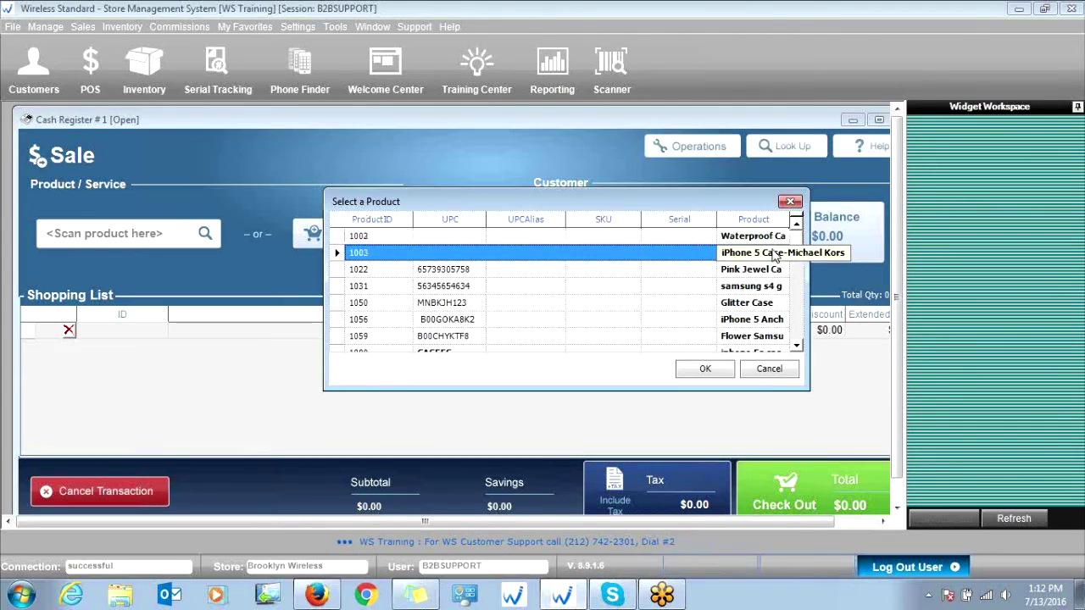
double_click(772, 252)
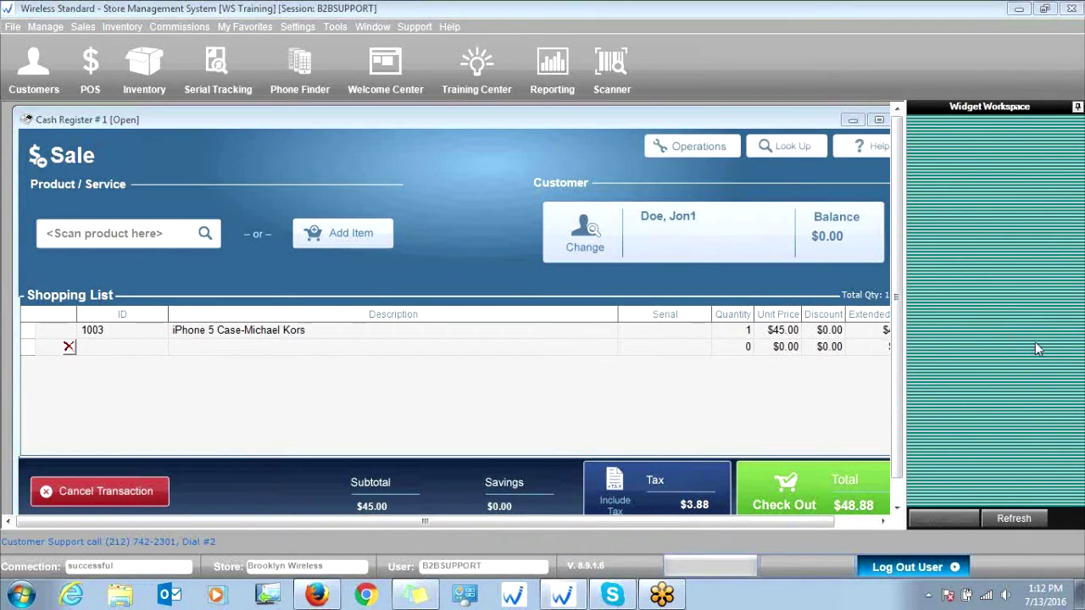
scroll(825, 485, down, 1)
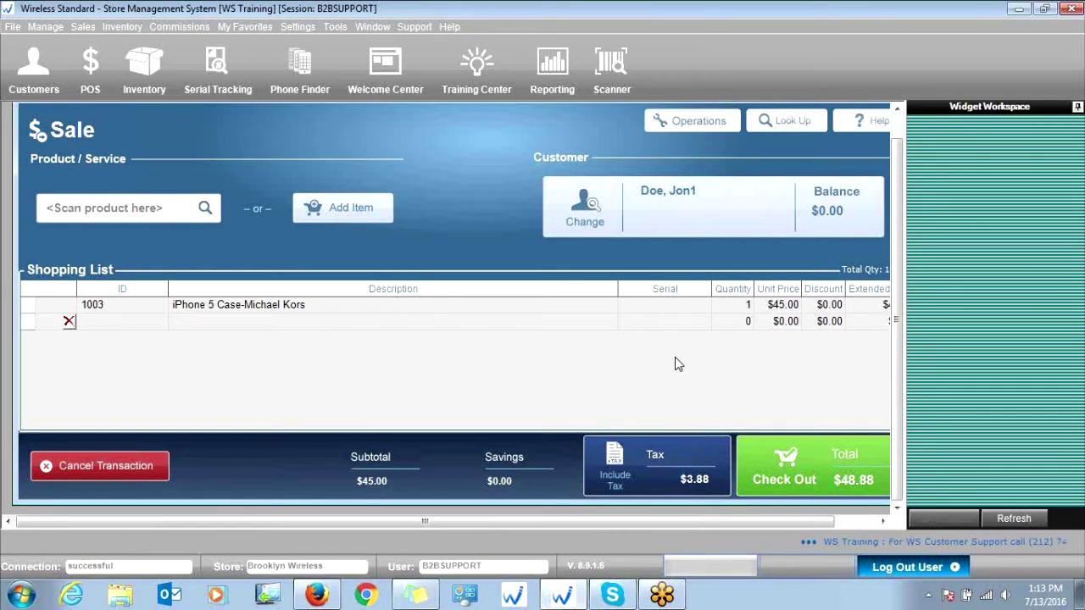
- Check out to open the Tender window showing $48.88 due
click(822, 462)
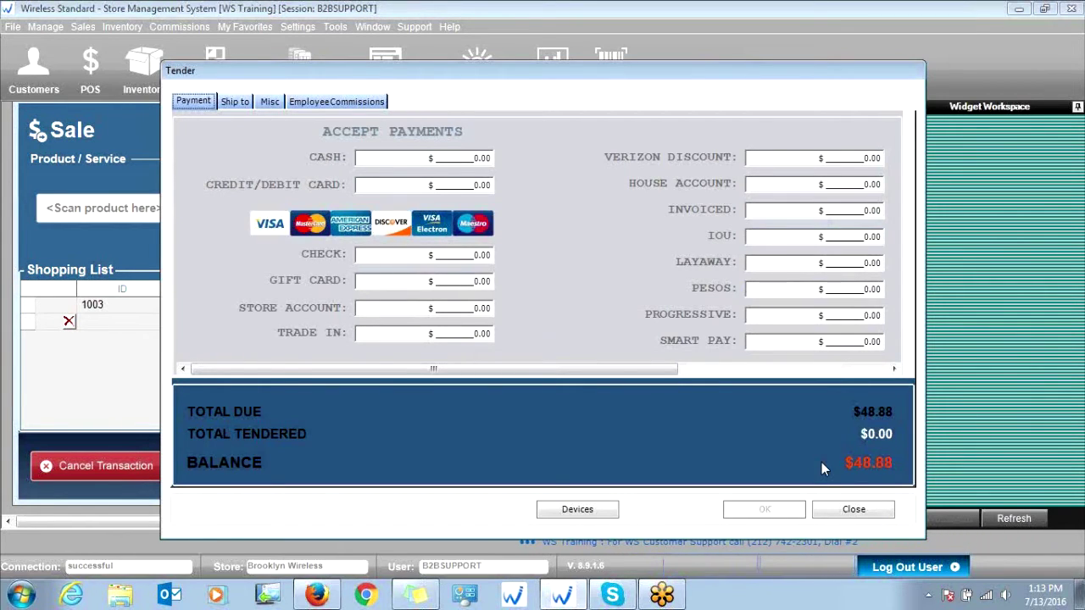
drag(734, 77, 704, 83)
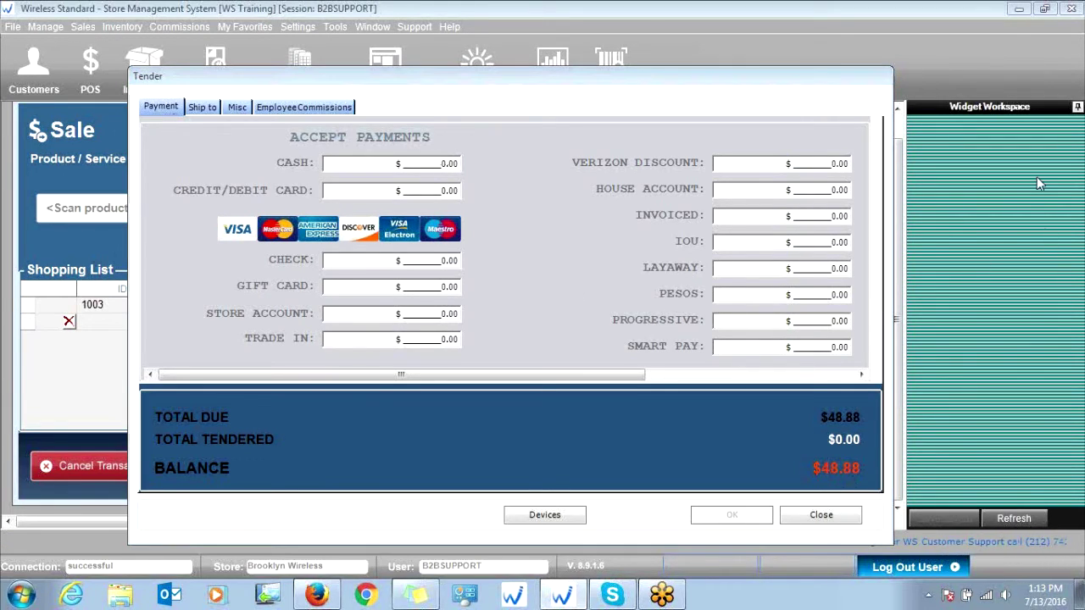
click(438, 163)
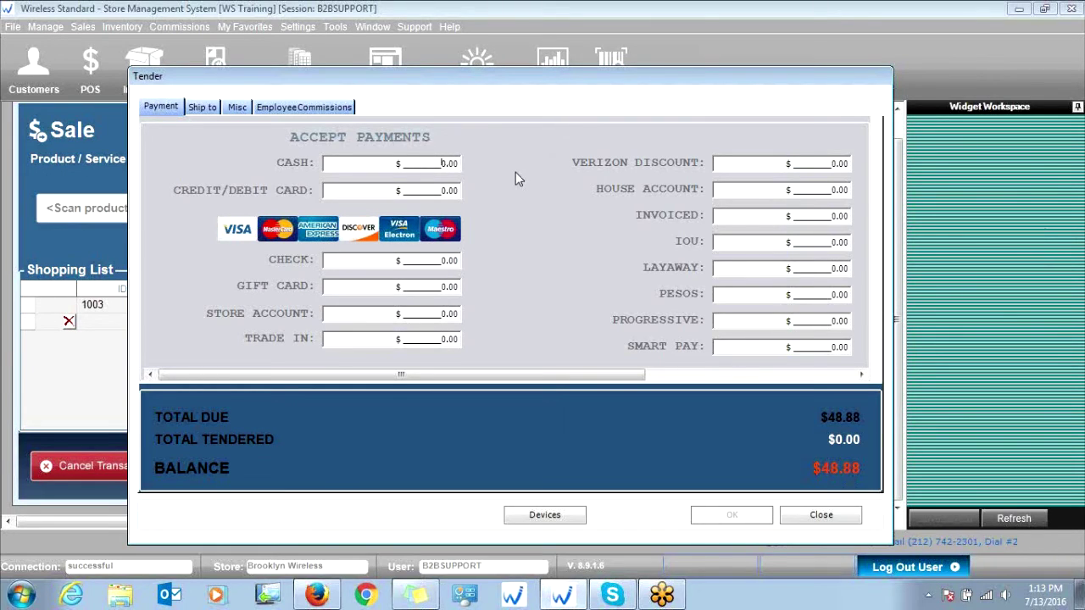
text(50.00)
key(Return)
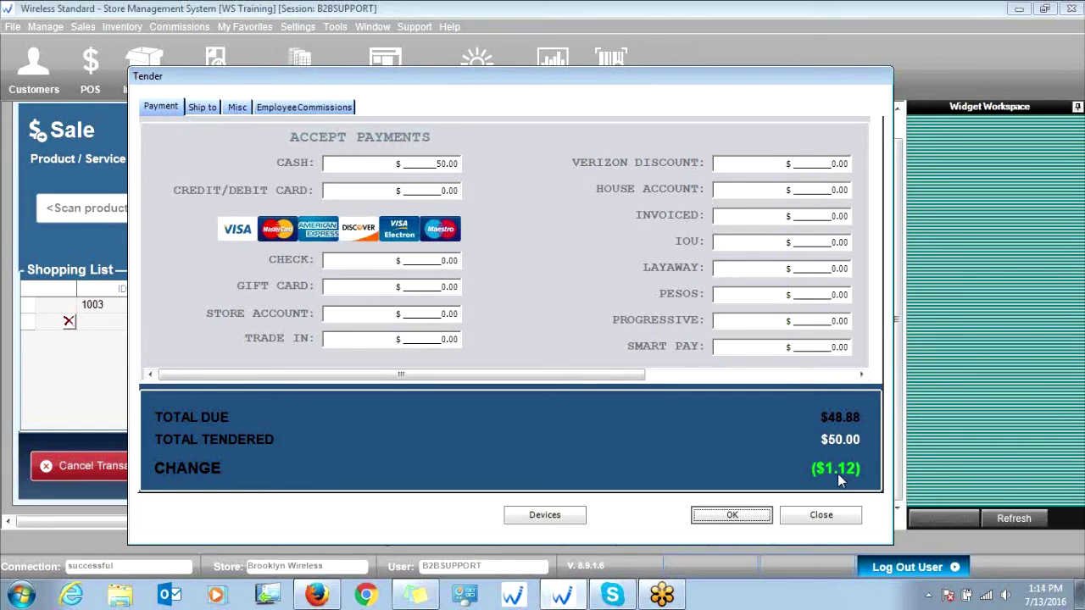
click(451, 163)
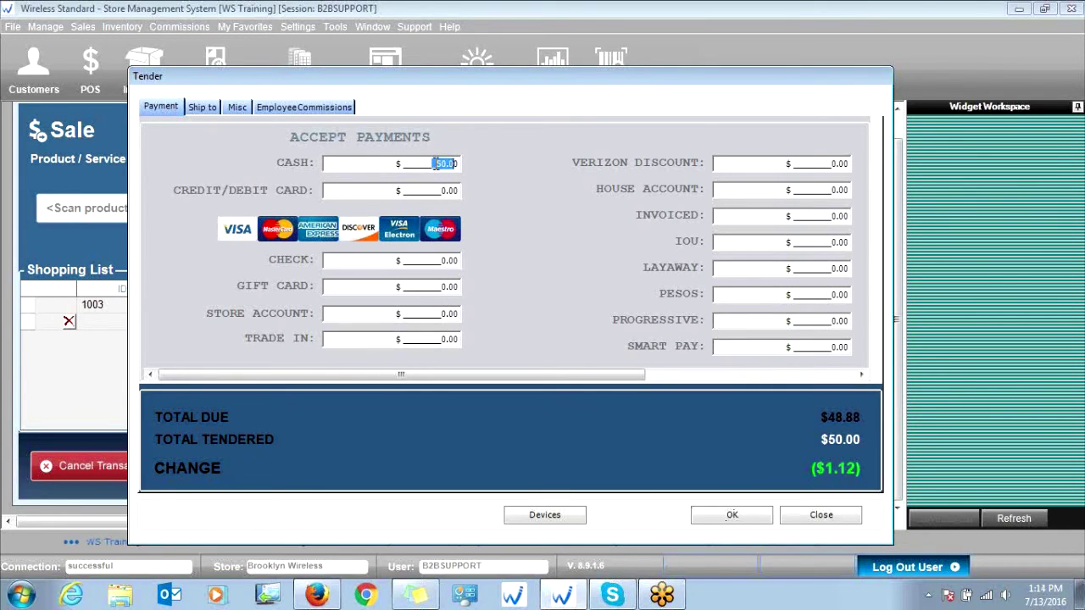
key(BackSpace)
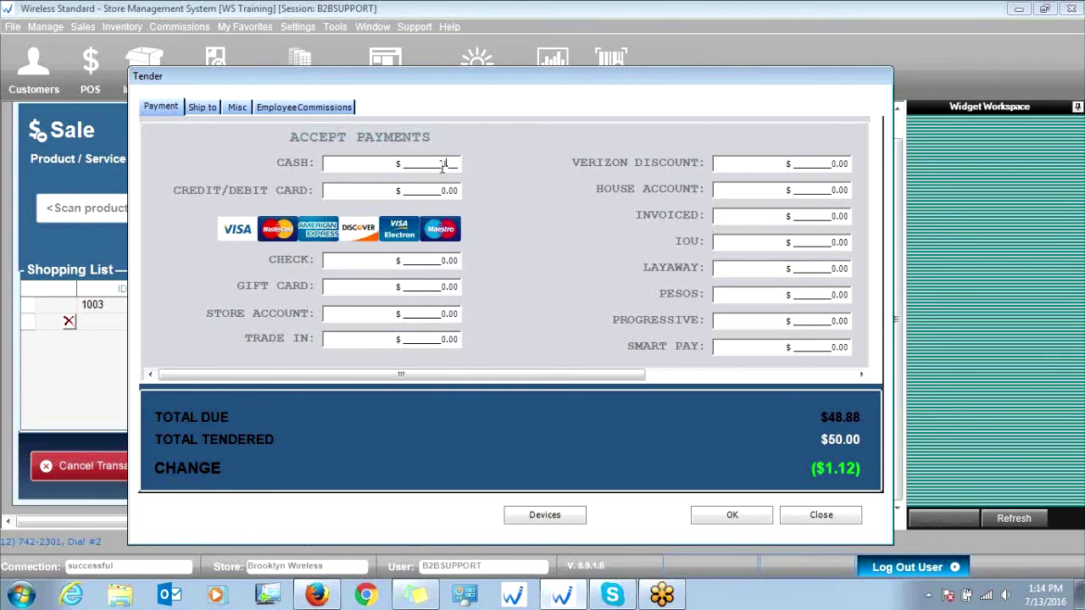
key(Tab)
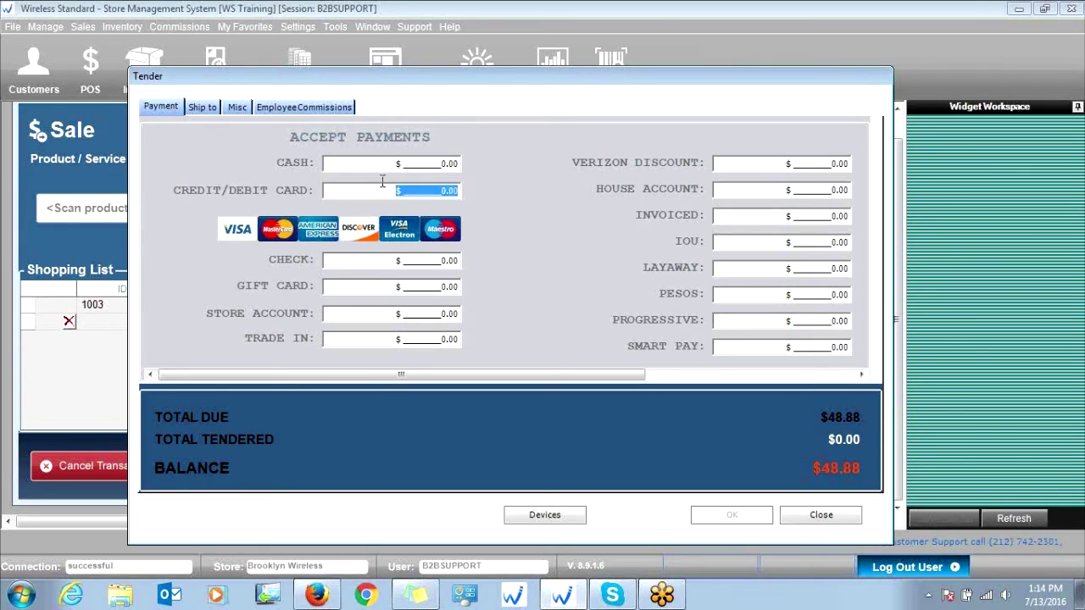
- Tender 48.88 in the CREDIT/DEBIT CARD field and accept the amount
click(440, 191)
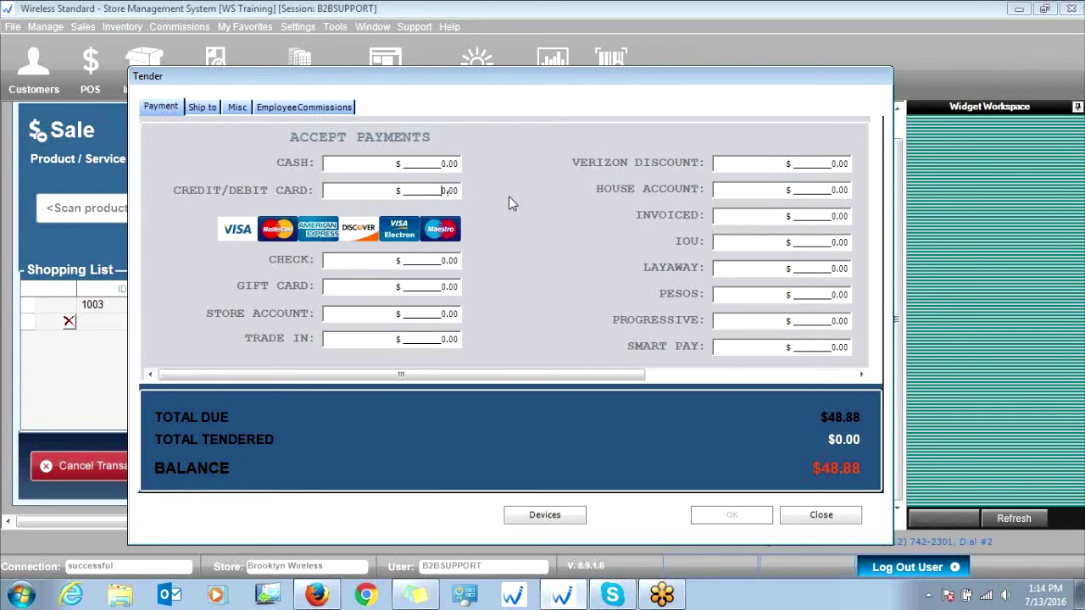
text(48.88)
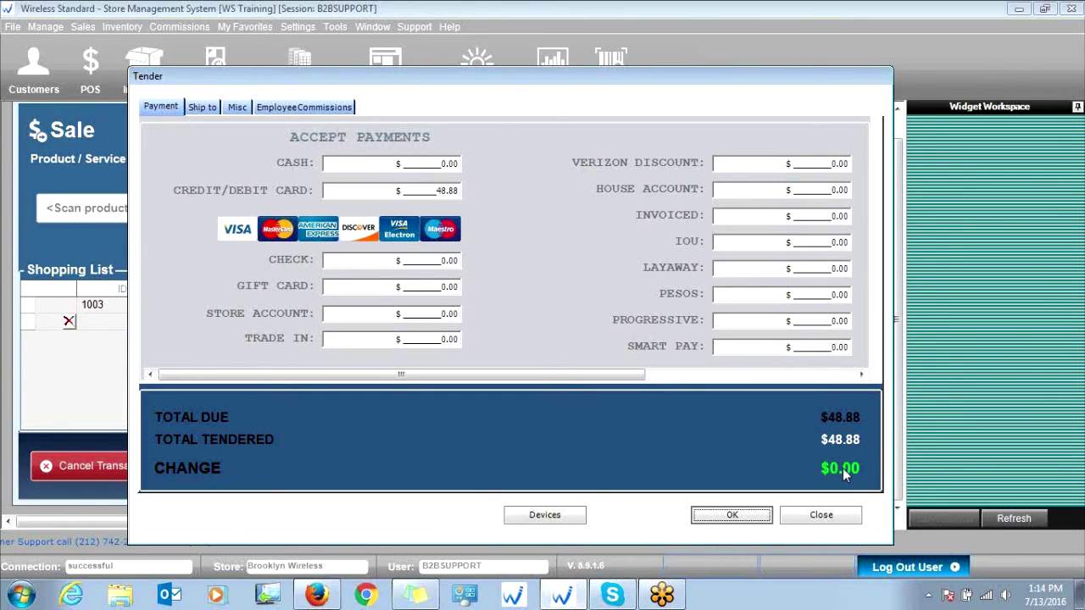
click(744, 515)
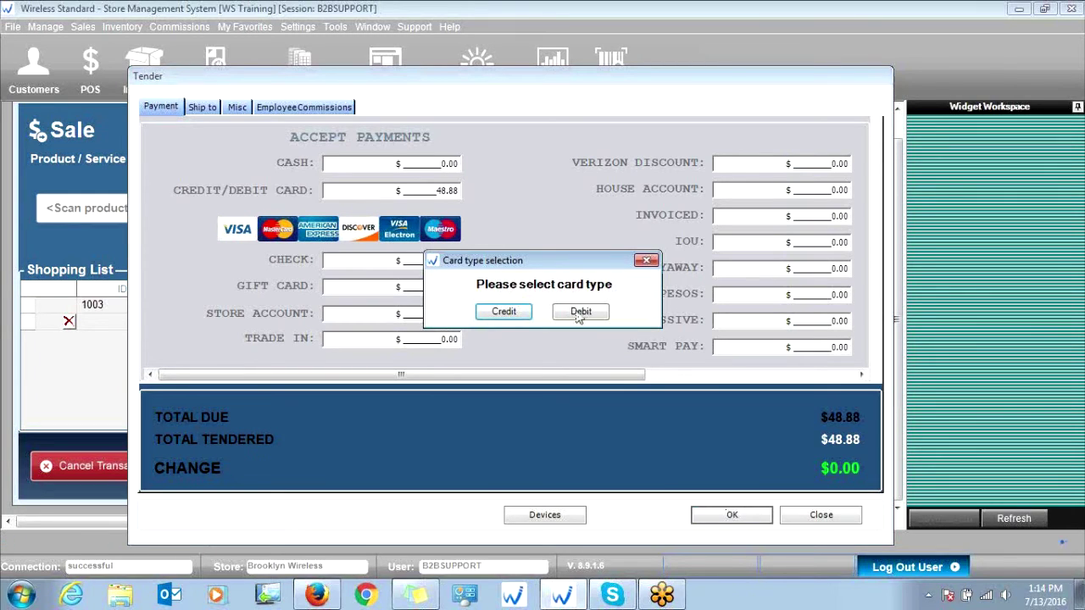
- Record the payment as a Credit card of type MasterCard and confirm the details
click(503, 311)
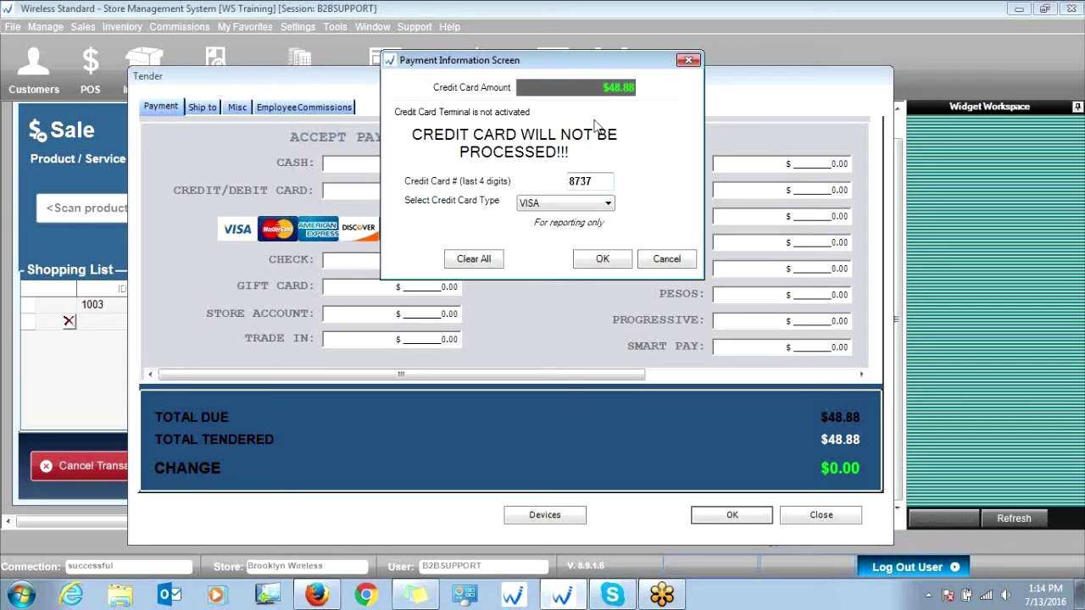
click(573, 206)
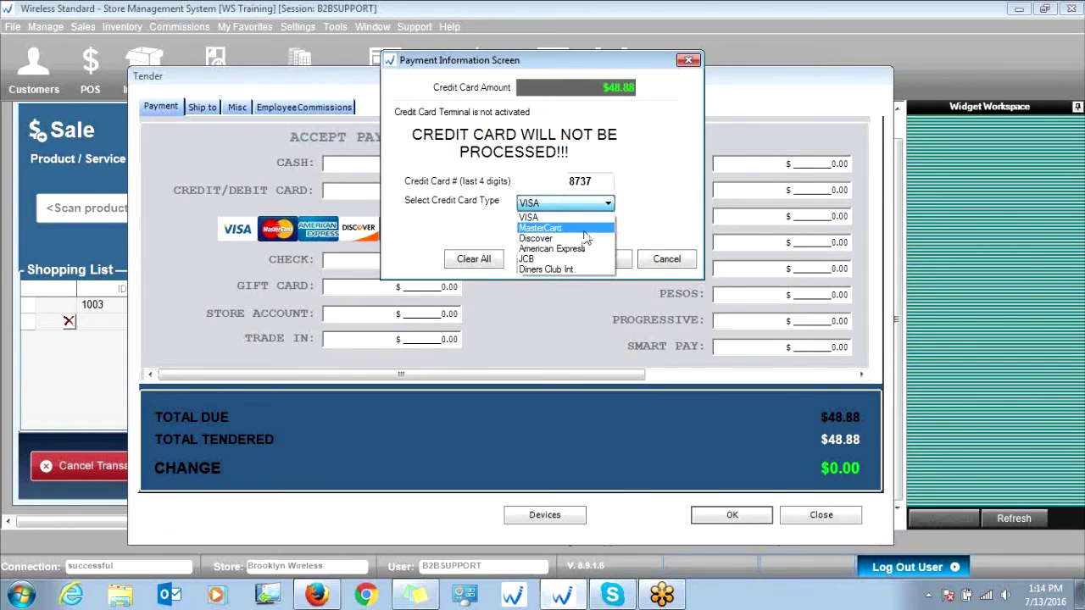
click(583, 228)
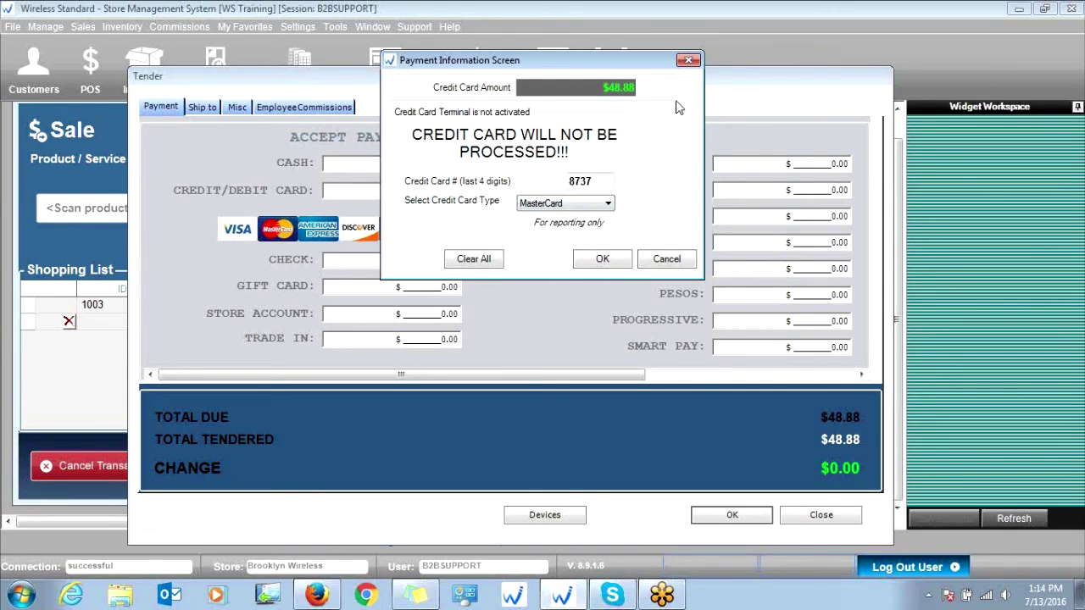
click(604, 259)
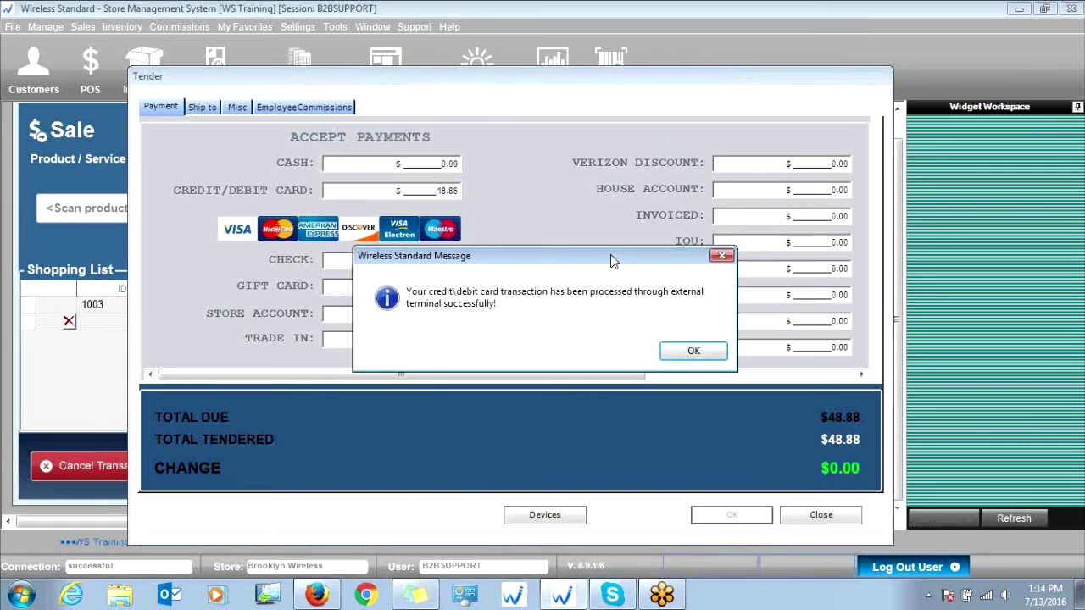
- Complete the transaction with Print receipt checked to bring up the sale receipt
click(682, 357)
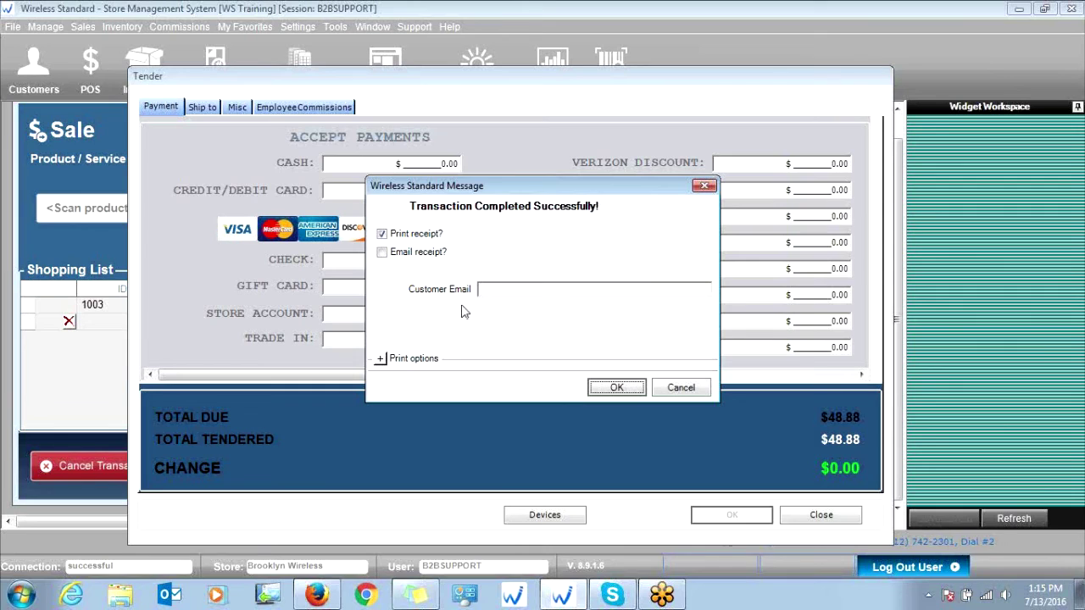
click(380, 360)
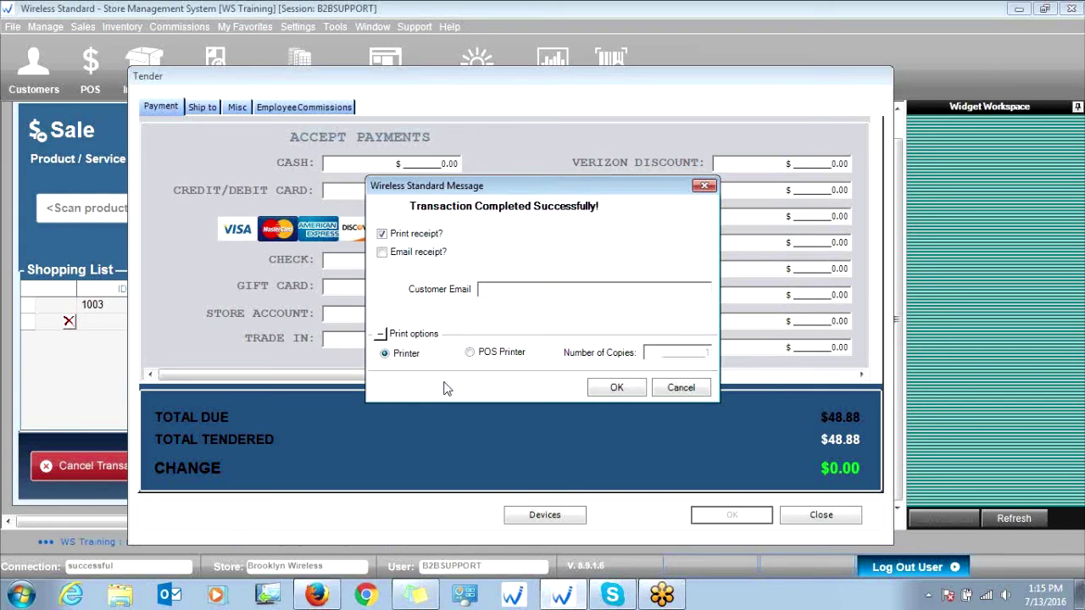
click(621, 387)
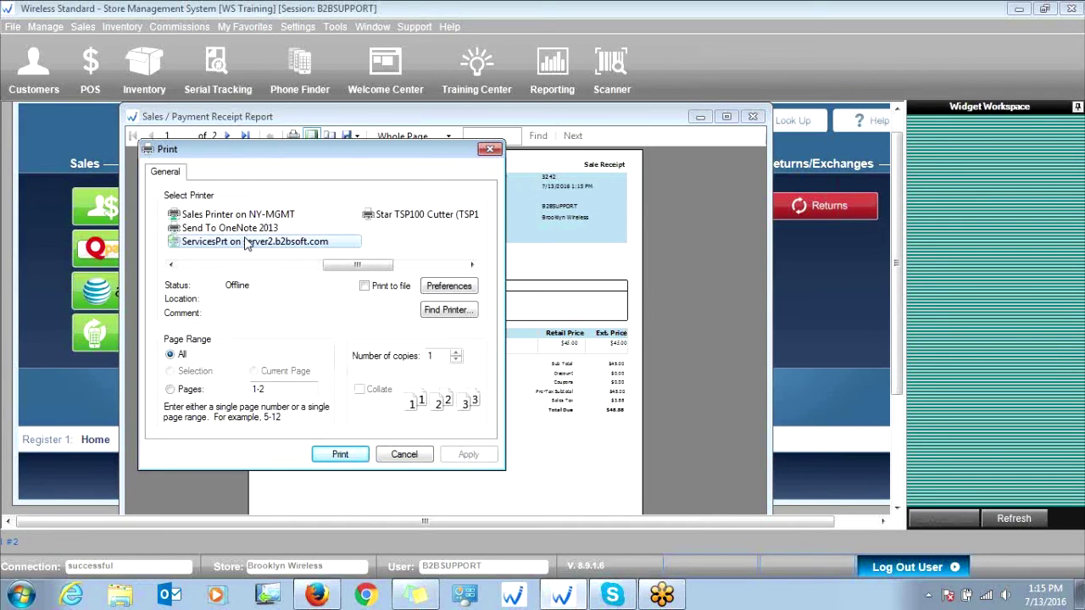
- Cancel printing, then maximize the Sales / Payment Receipt Report and view it at 50% zoom
drag(347, 265, 397, 261)
click(491, 150)
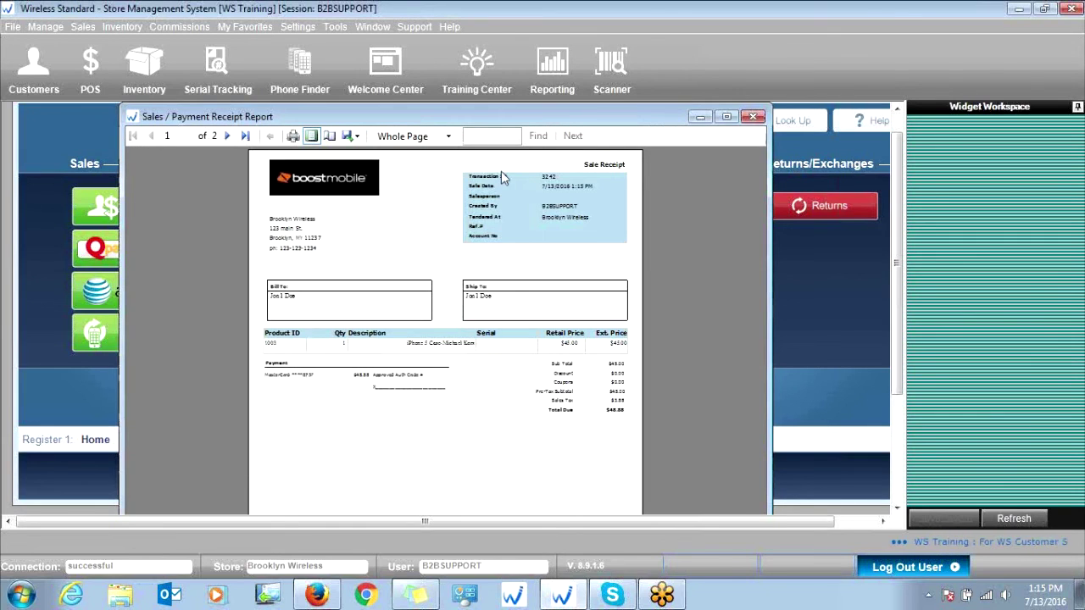
click(727, 117)
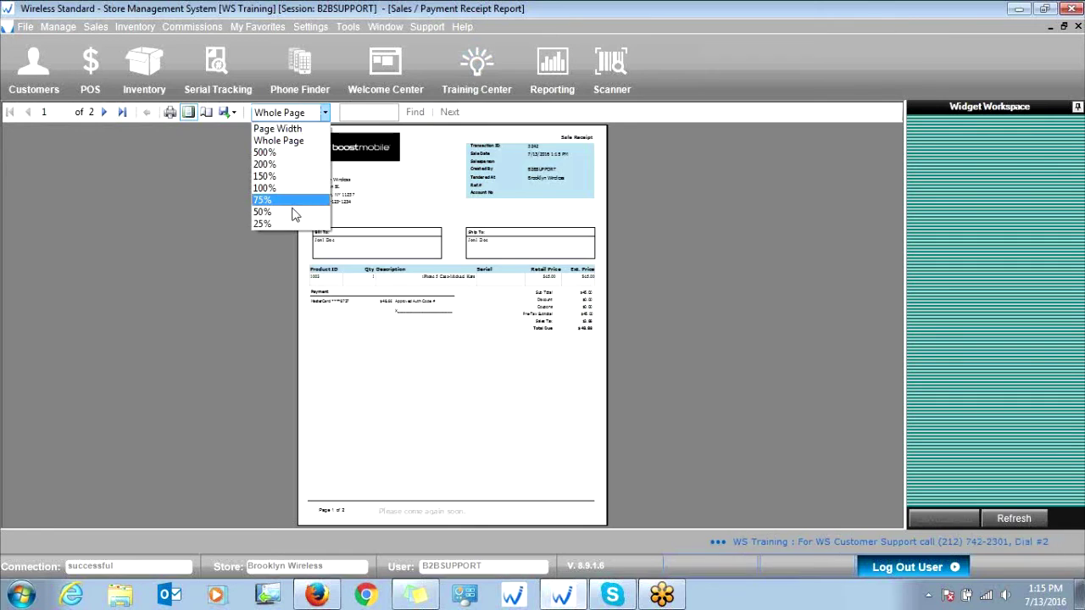
click(295, 211)
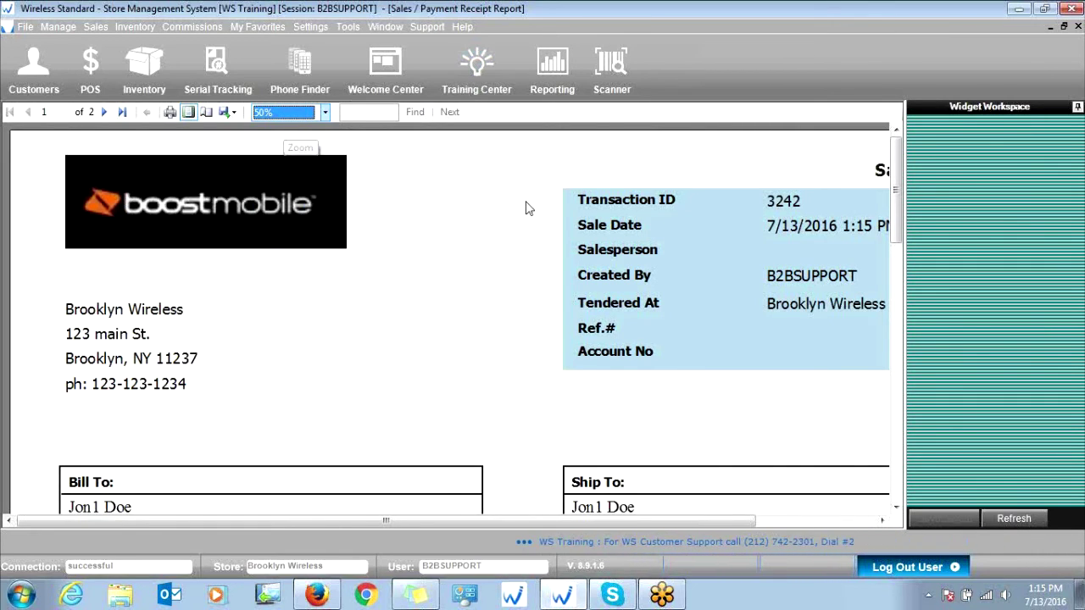
mouse_move(457, 522)
mouse_down()
mouse_move(483, 527)
mouse_move(454, 520)
mouse_up()
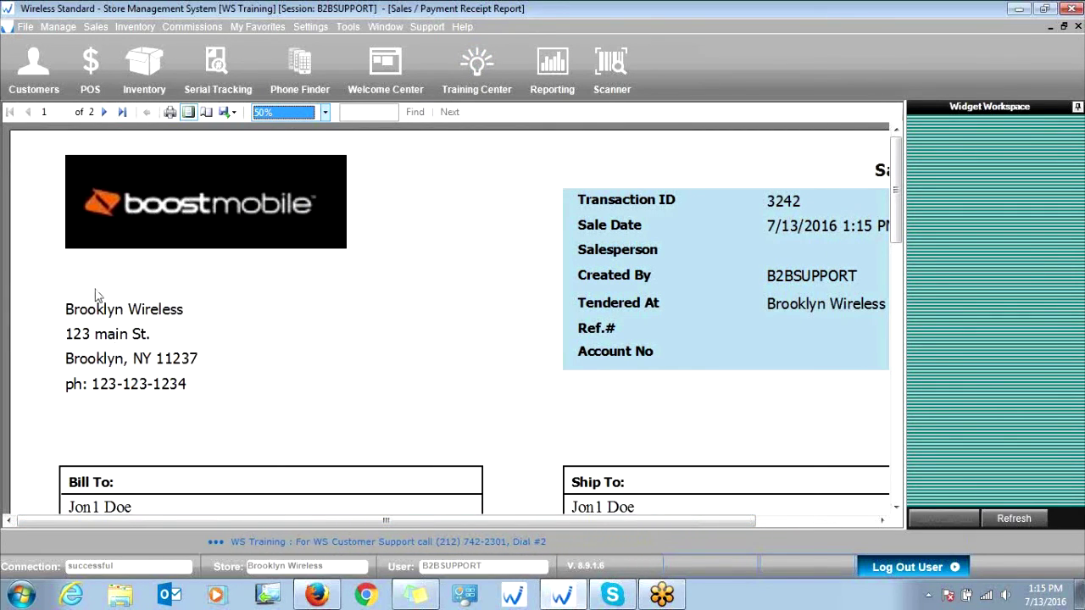
drag(485, 523, 551, 535)
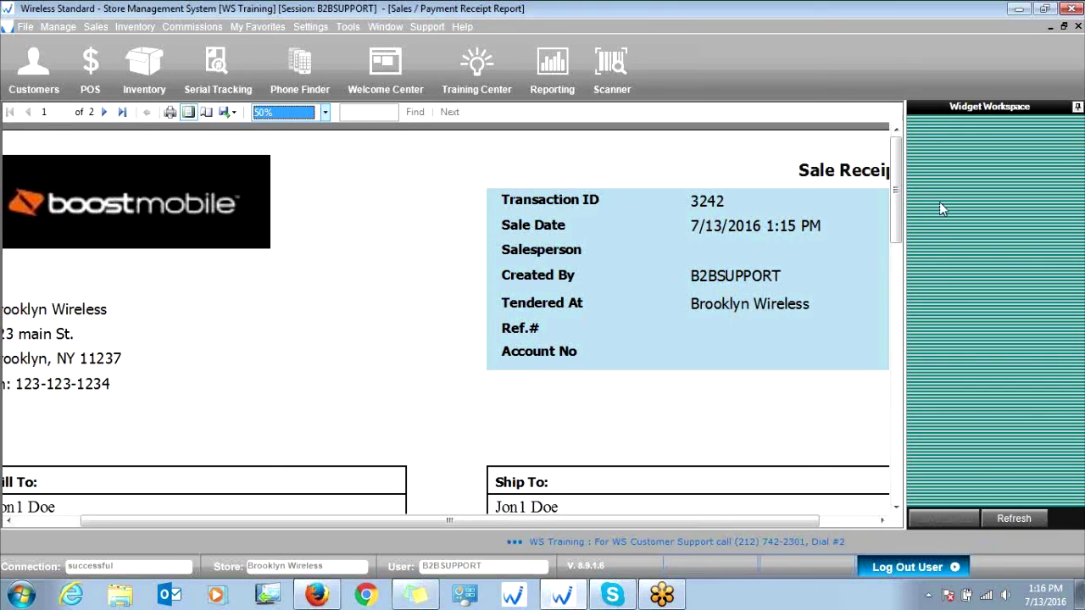
drag(900, 222, 900, 296)
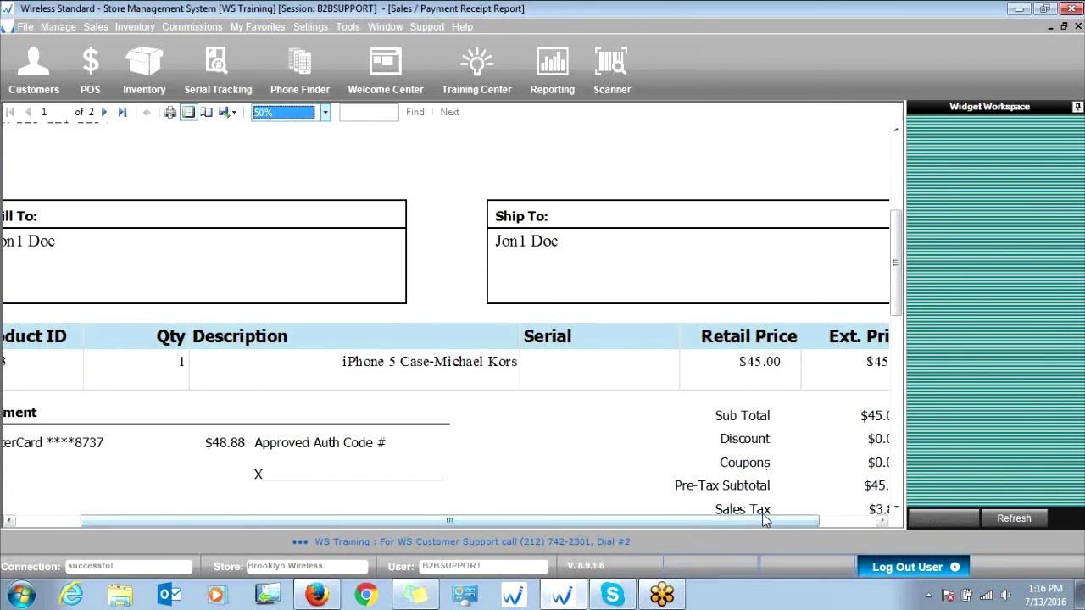
drag(760, 520, 701, 513)
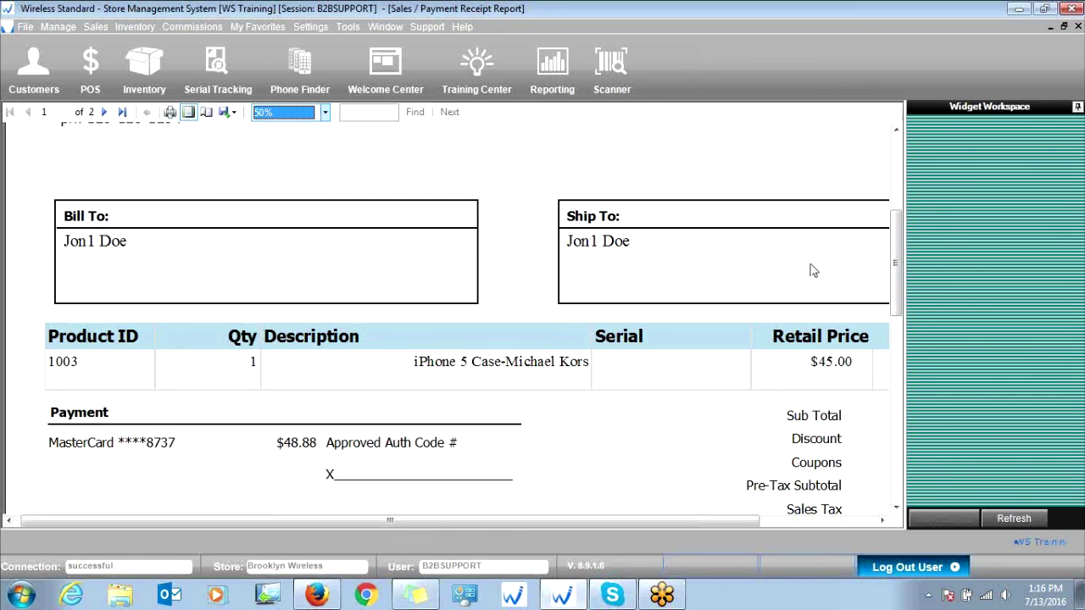
drag(897, 240, 890, 270)
drag(399, 521, 501, 530)
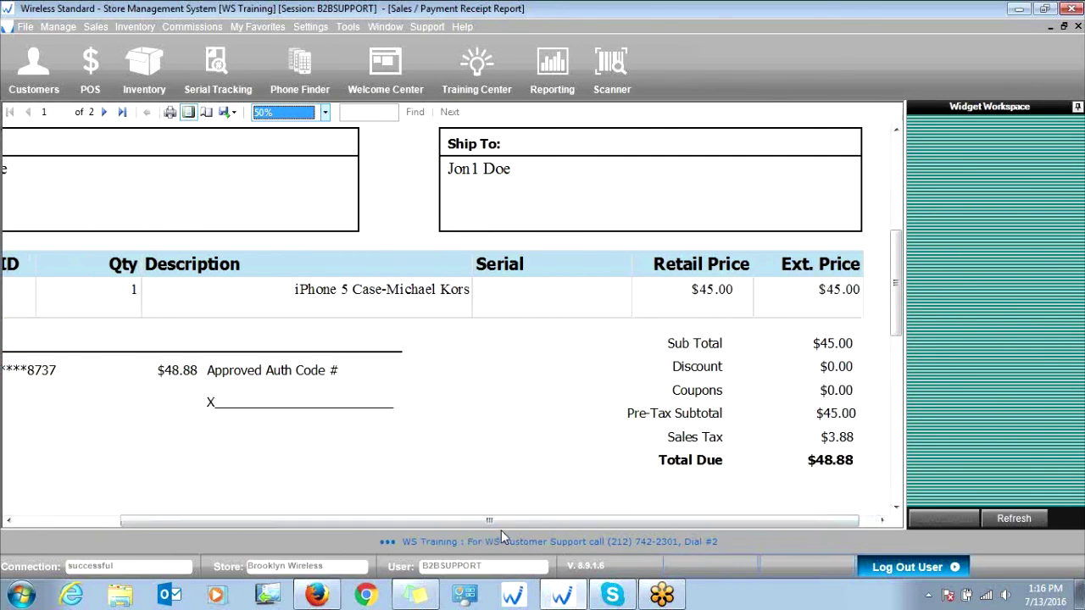
drag(898, 260, 900, 267)
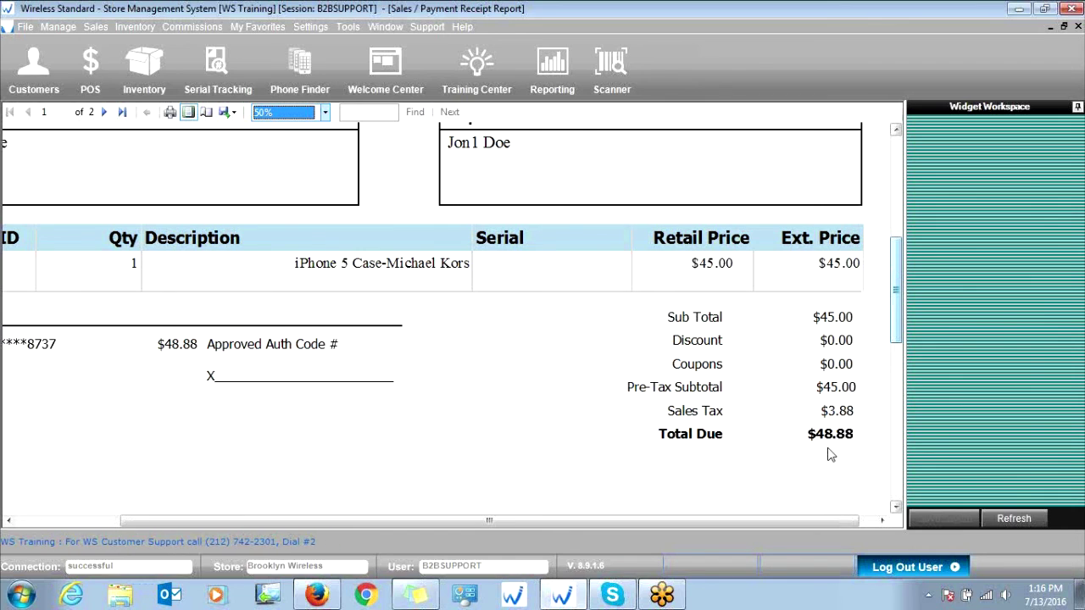
drag(770, 519, 666, 519)
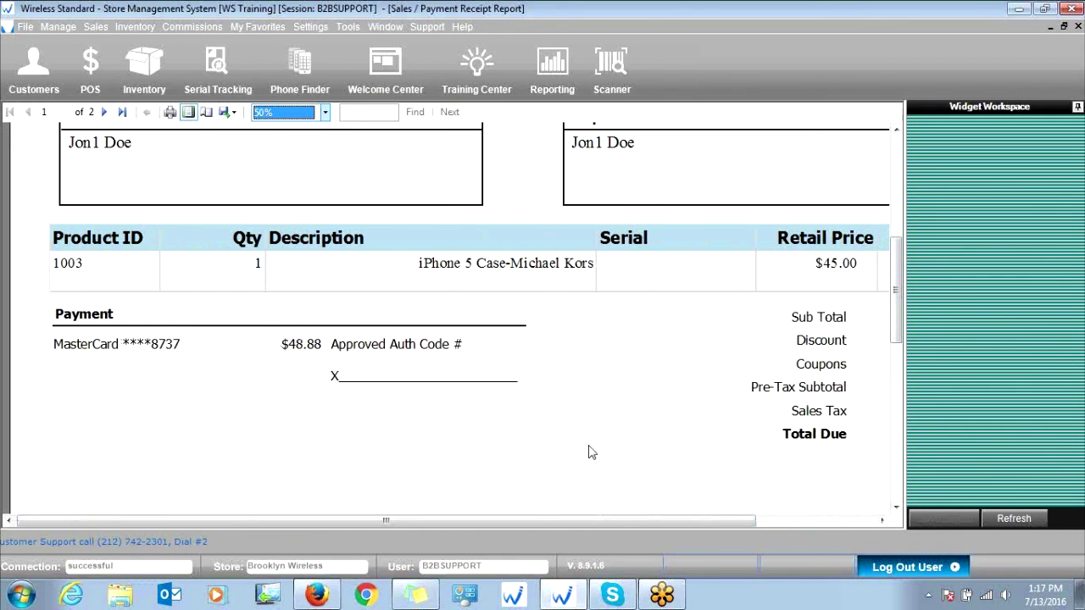